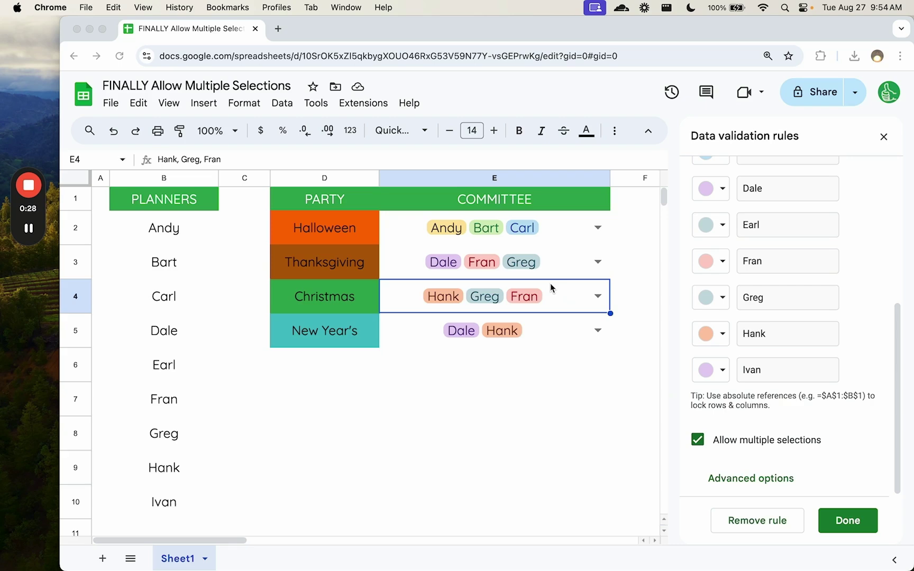
Select committee cell E2 and close the Data validation rules side panel
{"action": "left_click", "coordinate": [538, 301]}
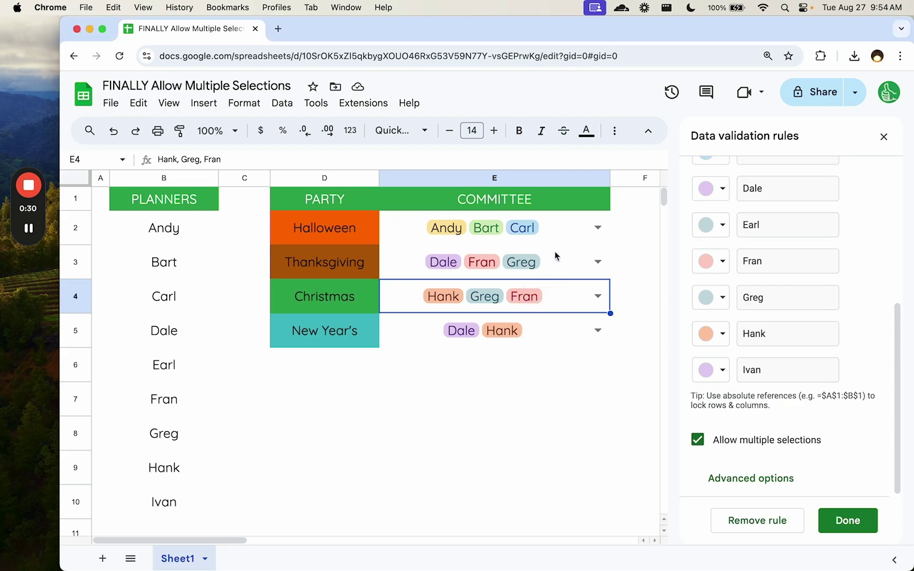
{"action": "left_click", "coordinate": [573, 229]}
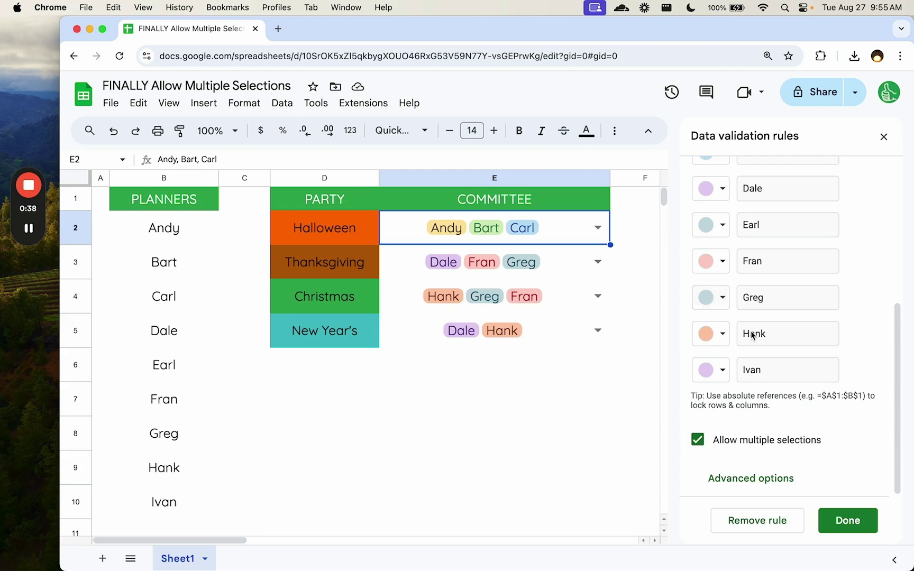
{"action": "scroll", "coordinate": [790, 328], "scroll_direction": "up", "scroll_amount": 5}
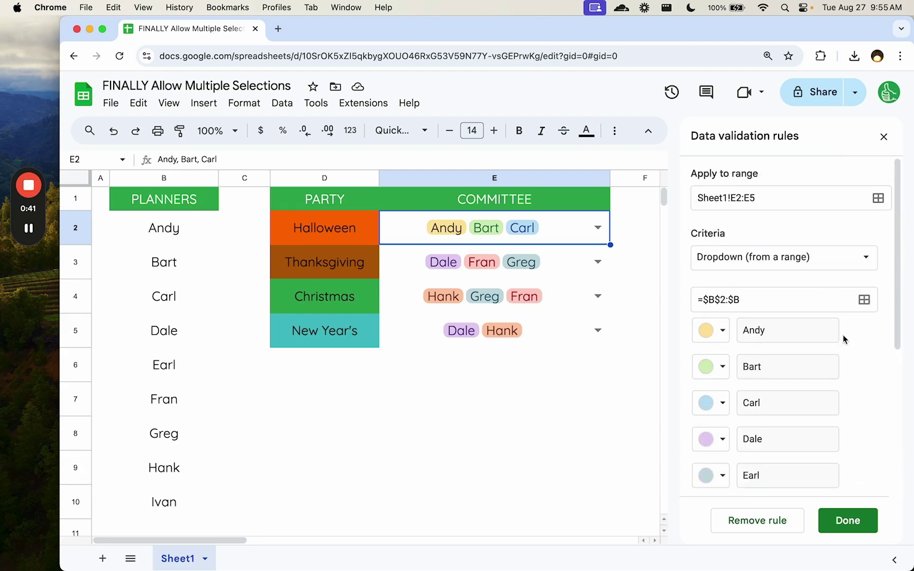
{"action": "left_click", "coordinate": [881, 137]}
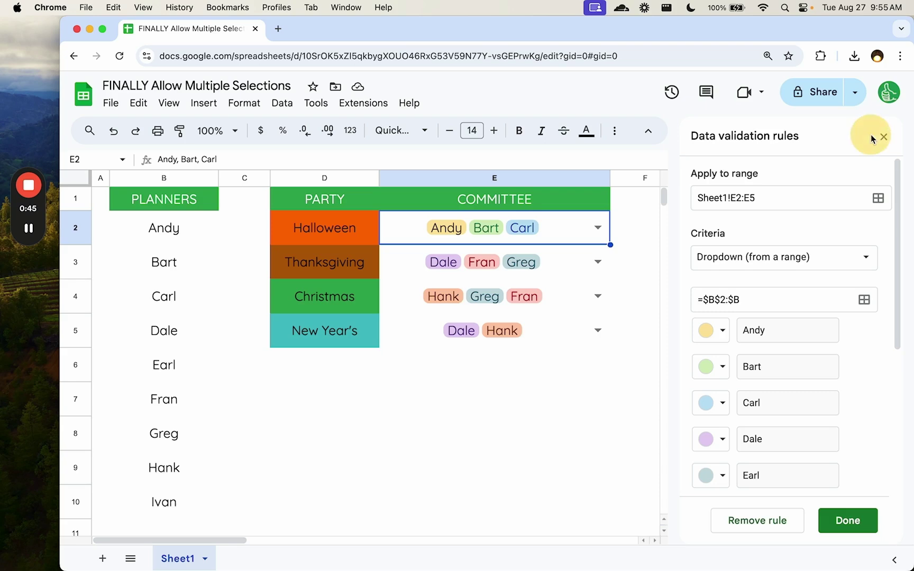
Wipe E2:E5 by copying blank cell F2 over each committee cell
{"action": "left_click", "coordinate": [184, 257]}
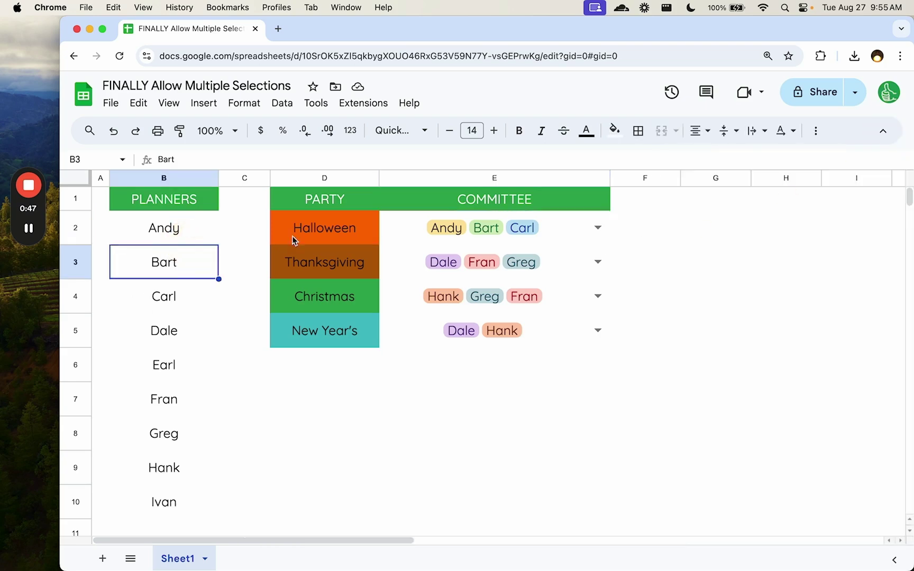
{"action": "left_click", "coordinate": [563, 240]}
{"action": "key", "text": "BackSpace"}
{"action": "key", "text": "Right"}
{"action": "key", "text": "super+c"}
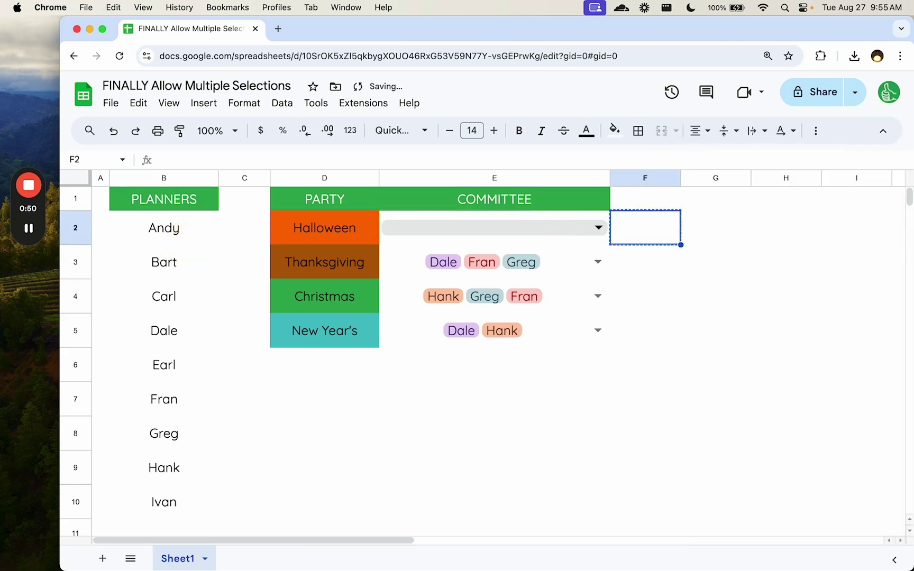
{"action": "key", "text": "Left"}
{"action": "key", "text": "super+v"}
{"action": "key", "text": "Down"}
{"action": "key", "text": "super+v"}
{"action": "key", "text": "Down"}
{"action": "key", "text": "super+v"}
{"action": "key", "text": "Down"}
{"action": "key", "text": "super+v"}
Select the planner names Andy through Greg, then right-click the empty cell E2
{"action": "left_click_drag", "start_coordinate": [173, 243], "coordinate": [175, 431]}
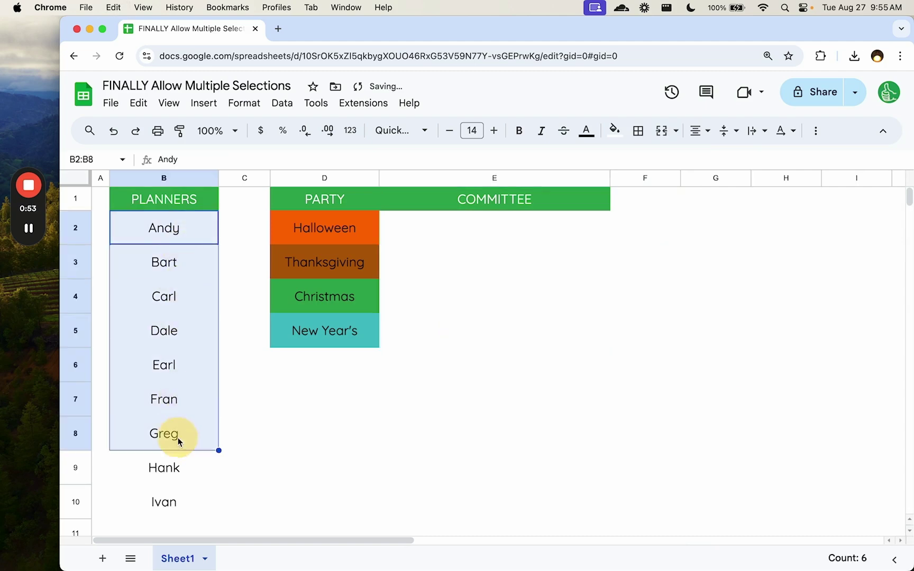
{"action": "left_click", "coordinate": [461, 239]}
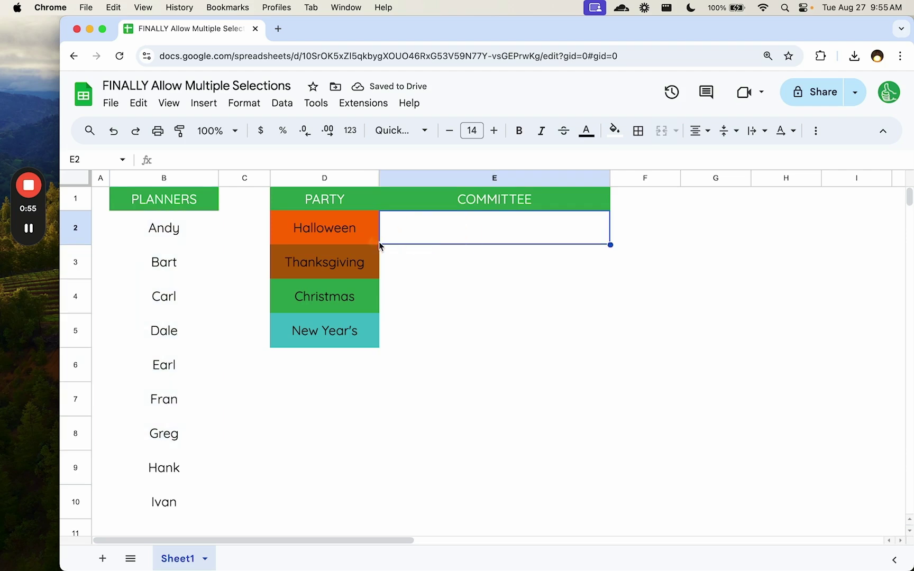
{"action": "right_click", "coordinate": [414, 244]}
{"action": "scroll", "coordinate": [532, 447], "scroll_direction": "down", "scroll_amount": 3}
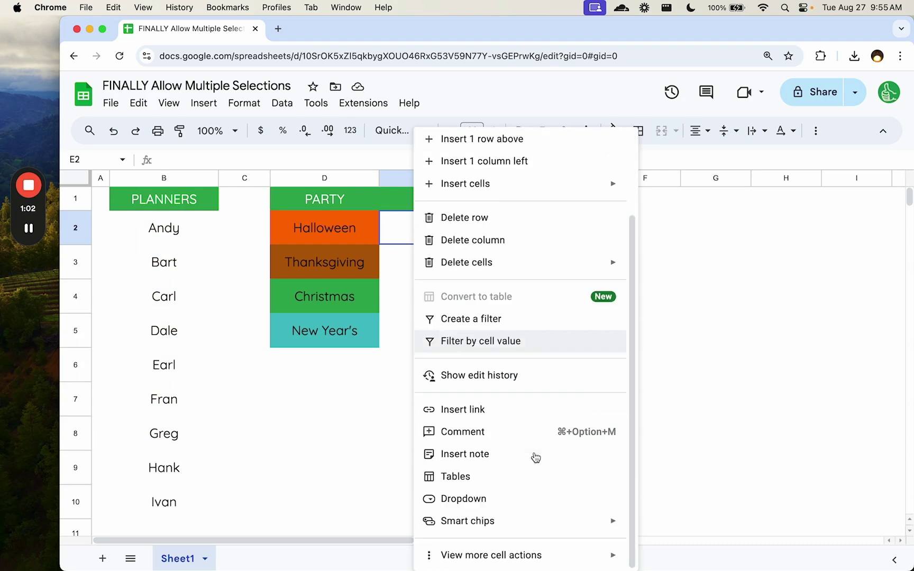
Give E2 a 'Dropdown (from a range)' rule that sources its options from B2:B
{"action": "mouse_move", "coordinate": [478, 565]}
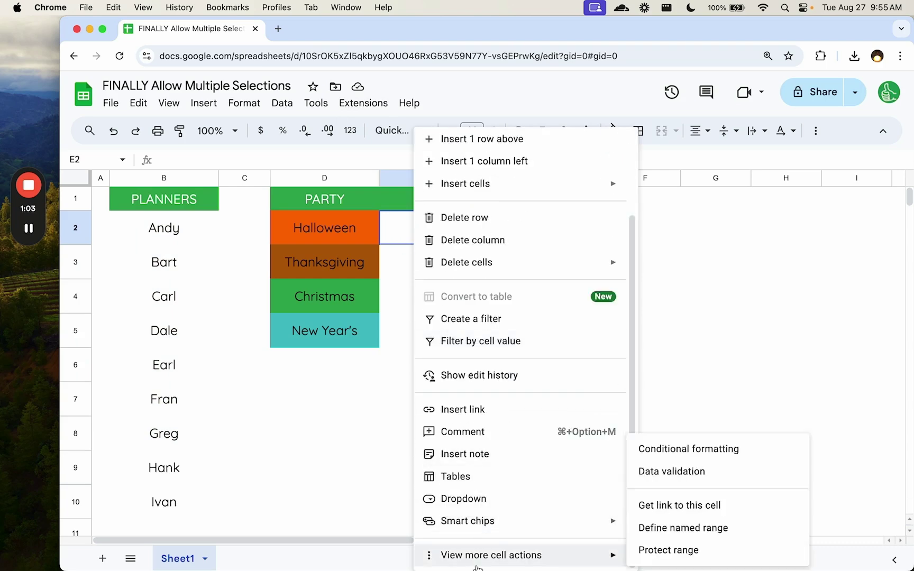
{"action": "left_click", "coordinate": [485, 503]}
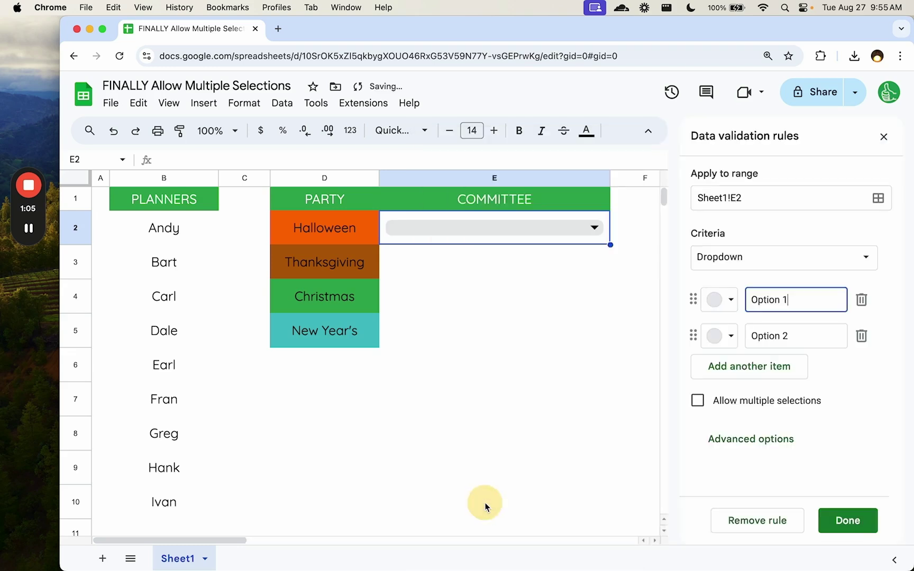
{"action": "left_click", "coordinate": [799, 260]}
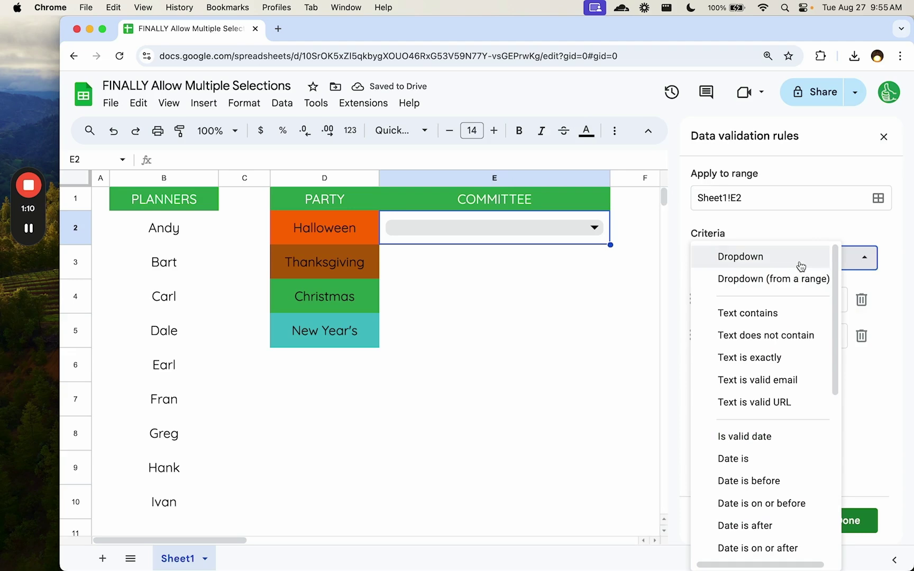
{"action": "left_click", "coordinate": [800, 265]}
{"action": "left_click", "coordinate": [786, 302]}
{"action": "left_click", "coordinate": [802, 267]}
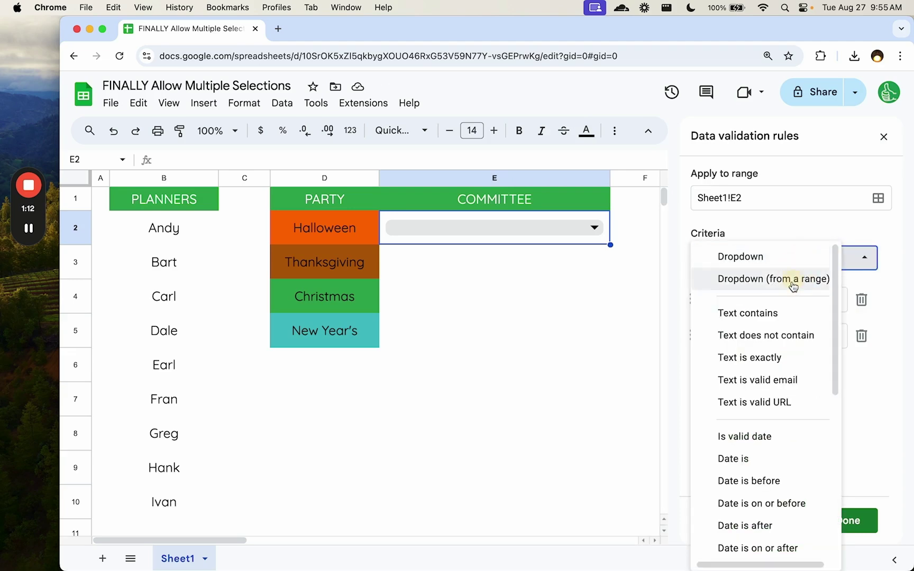
{"action": "left_click", "coordinate": [791, 286]}
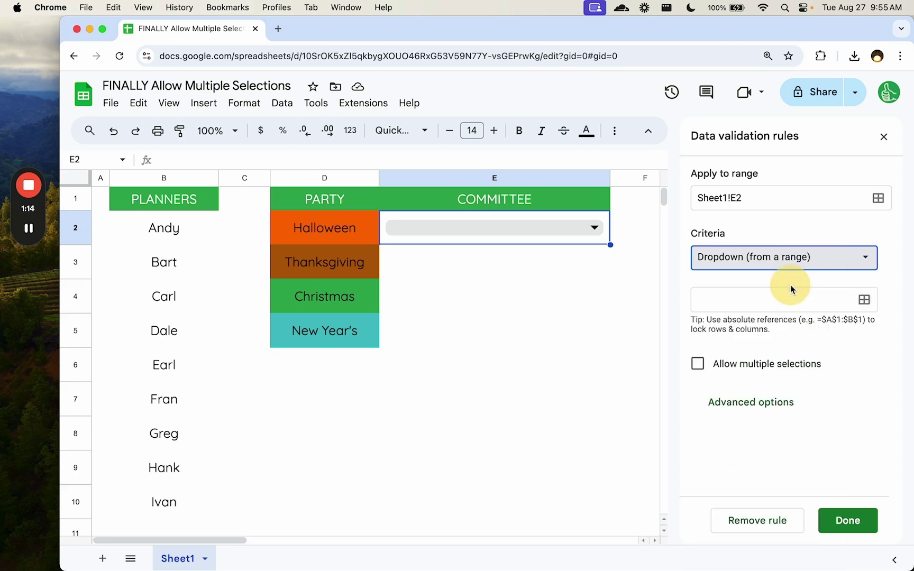
{"action": "left_click", "coordinate": [865, 300]}
{"action": "left_click", "coordinate": [414, 317]}
{"action": "type", "text": "A"}
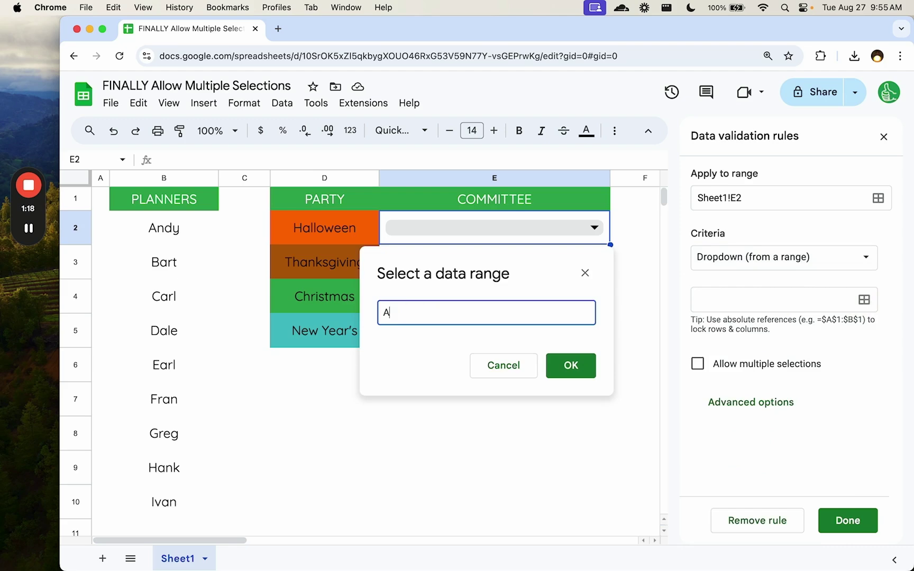
{"action": "type", "text": "2:B"}
{"action": "left_click", "coordinate": [570, 365]}
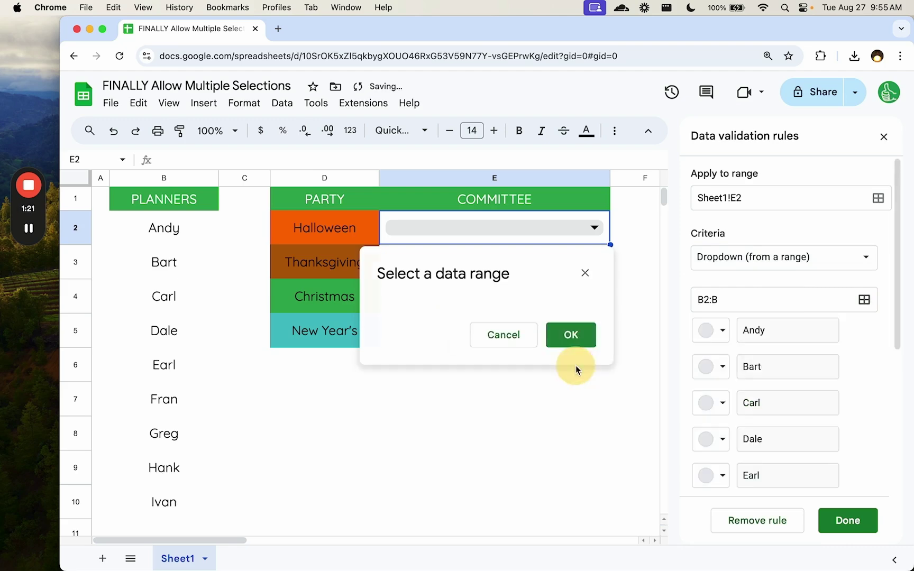
Colour the Andy option pink, Bart yellow and Carl orange
{"action": "scroll", "coordinate": [788, 351], "scroll_direction": "down", "scroll_amount": 3}
{"action": "left_click", "coordinate": [720, 265]}
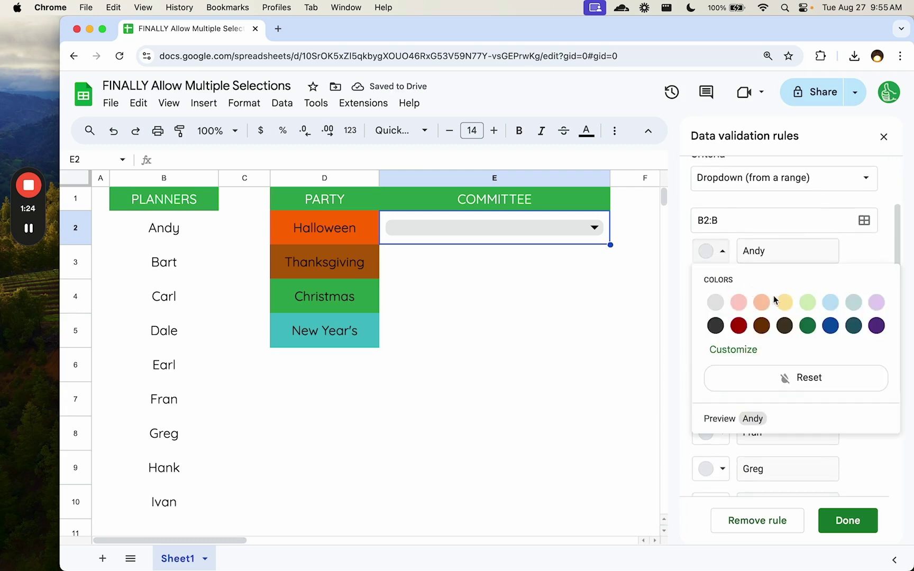
{"action": "left_click", "coordinate": [738, 302]}
{"action": "left_click", "coordinate": [728, 293]}
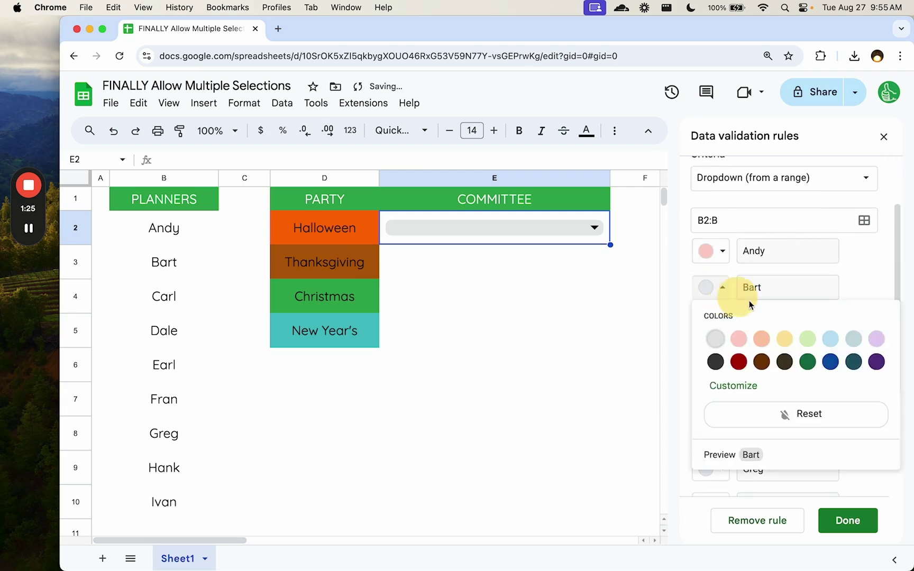
{"action": "left_click", "coordinate": [784, 338]}
{"action": "left_click", "coordinate": [722, 323]}
{"action": "left_click", "coordinate": [761, 374]}
Colour the Earl option blue-grey, Fran light blue and Greg light purple
{"action": "left_click", "coordinate": [724, 398]}
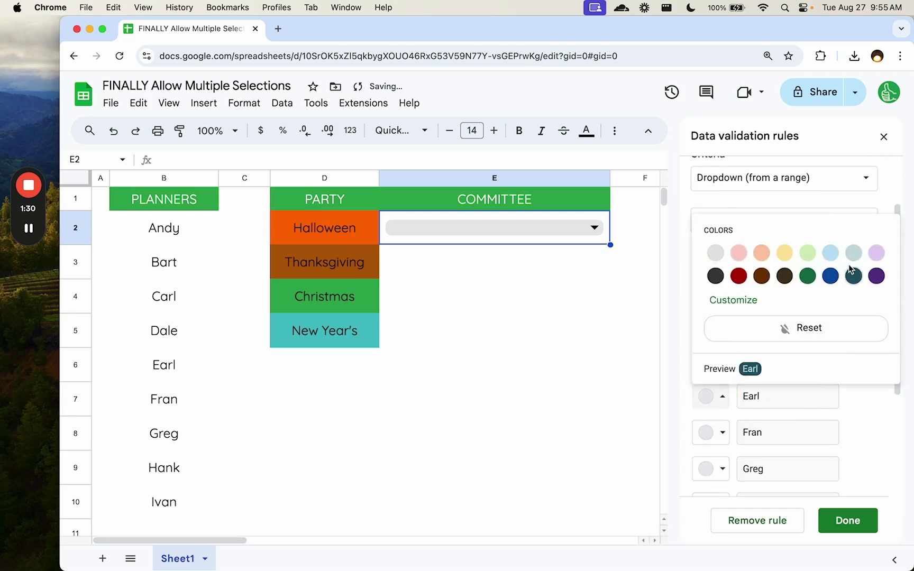
{"action": "left_click", "coordinate": [807, 275]}
{"action": "left_click", "coordinate": [723, 433]}
{"action": "left_click", "coordinate": [830, 289]}
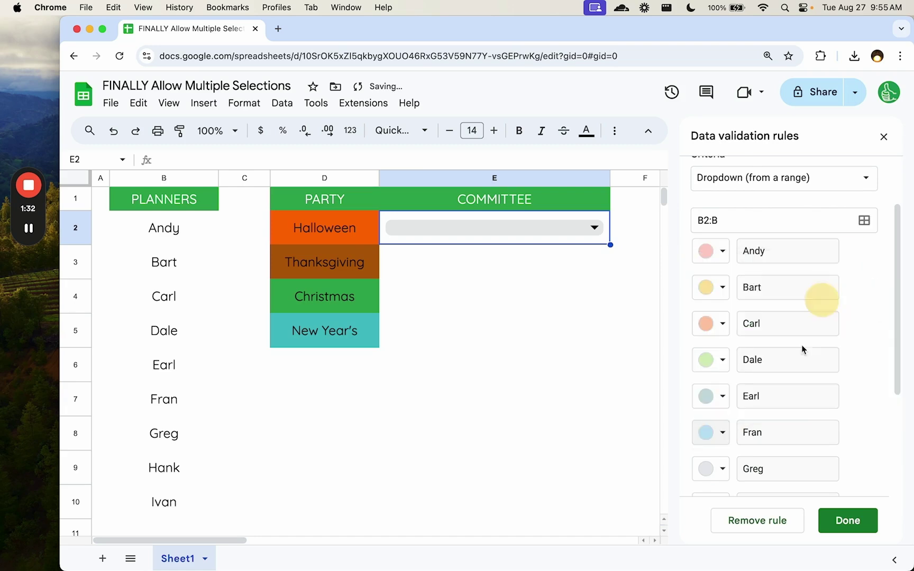
{"action": "scroll", "coordinate": [802, 360], "scroll_direction": "down", "scroll_amount": 3}
{"action": "left_click", "coordinate": [714, 347]}
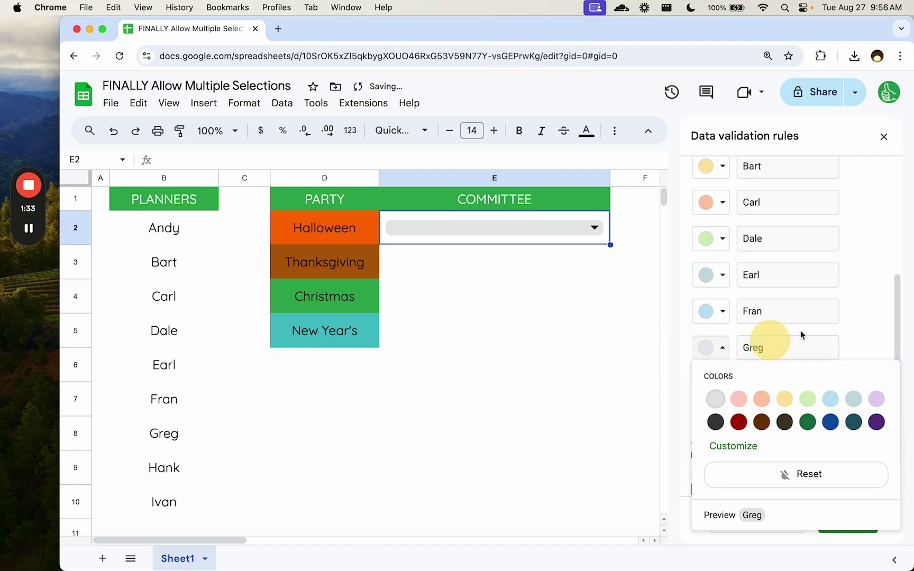
{"action": "left_click", "coordinate": [877, 398]}
{"action": "scroll", "coordinate": [799, 332], "scroll_direction": "up", "scroll_amount": 4}
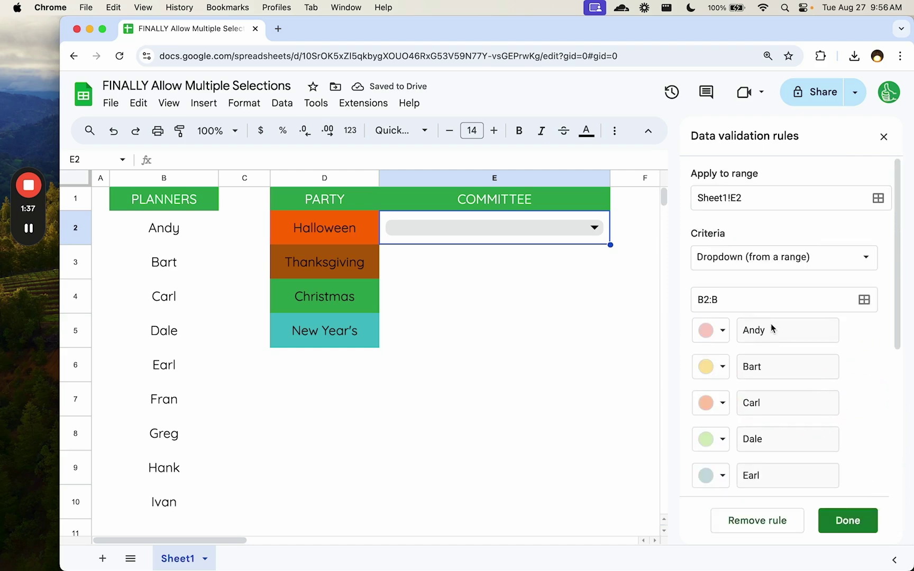
{"action": "scroll", "coordinate": [771, 324], "scroll_direction": "down", "scroll_amount": 5}
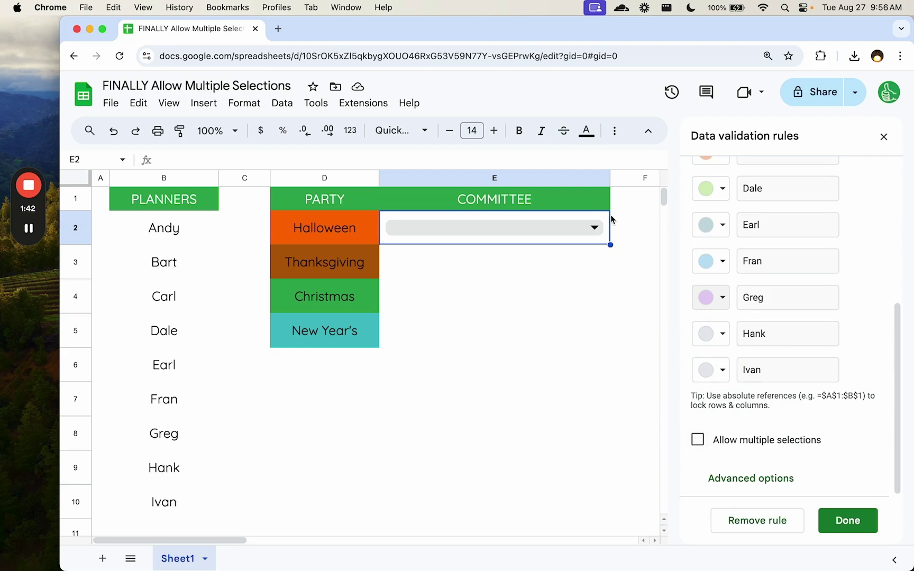
Allow multiple selections and add Andy, Bart and Carl as chips in E2
{"action": "left_click", "coordinate": [595, 226]}
{"action": "left_click", "coordinate": [478, 259]}
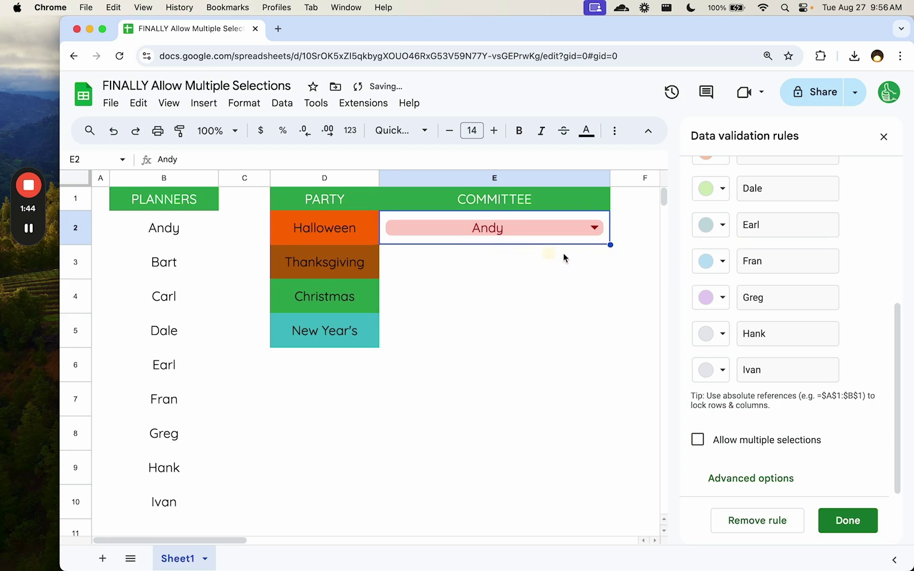
{"action": "left_click", "coordinate": [697, 439]}
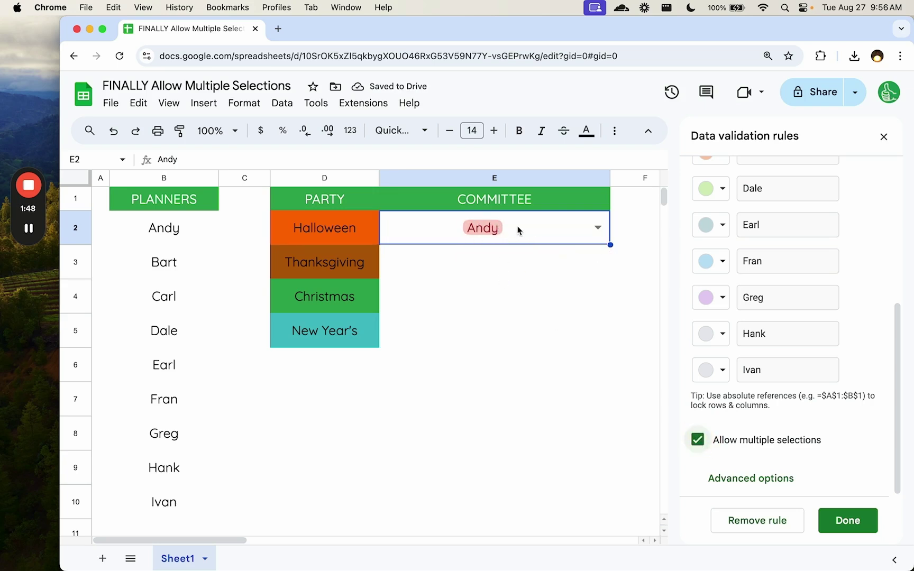
{"action": "left_click", "coordinate": [597, 233]}
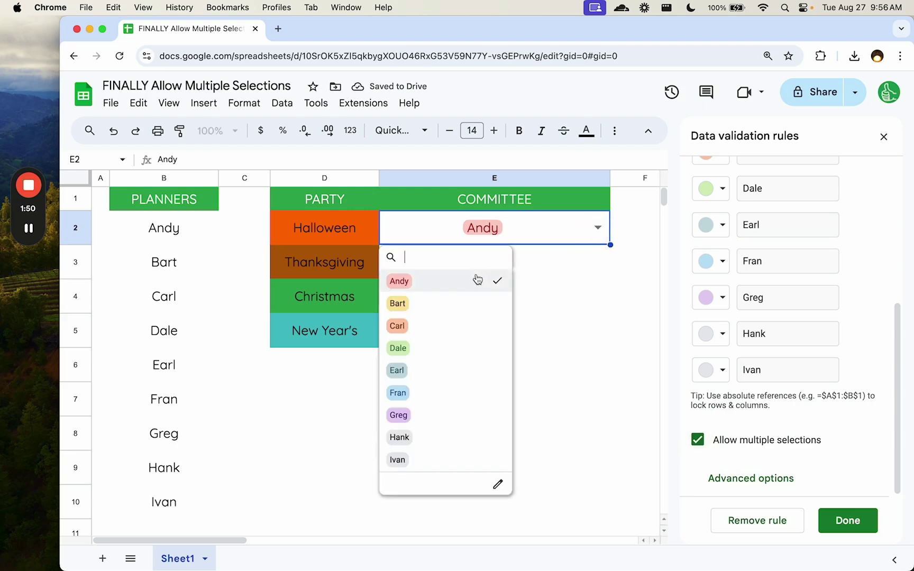
{"action": "left_click", "coordinate": [458, 307]}
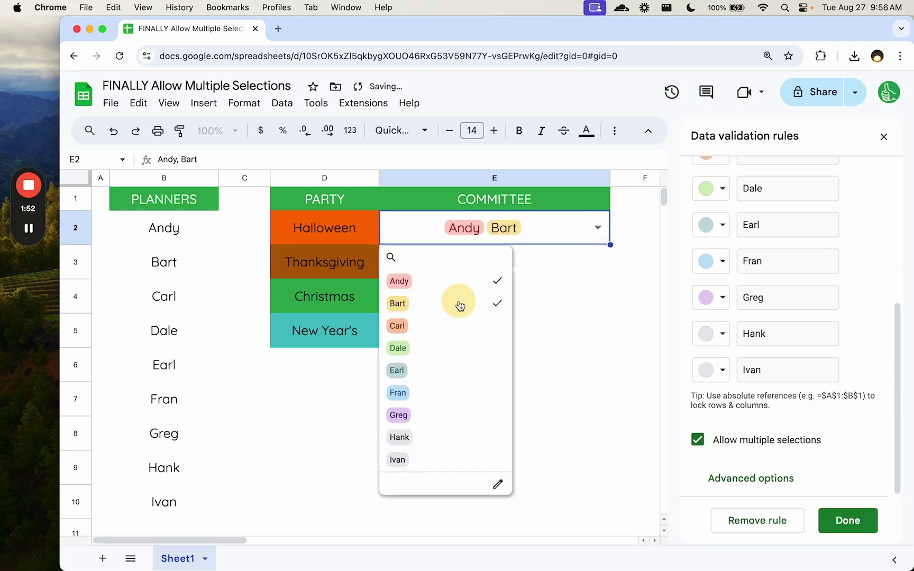
{"action": "left_click", "coordinate": [460, 334]}
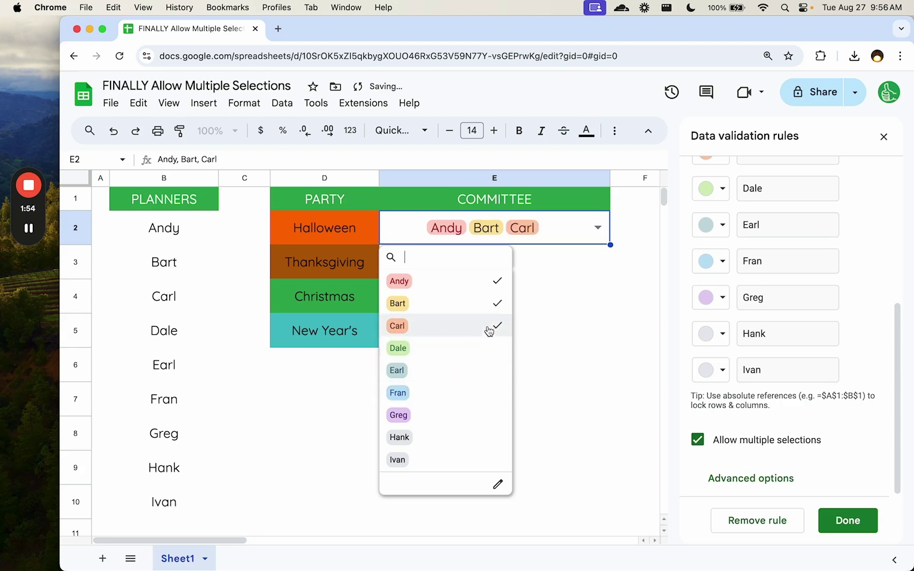
{"action": "key", "text": "Escape"}
{"action": "scroll", "coordinate": [798, 390], "scroll_direction": "up", "scroll_amount": 5}
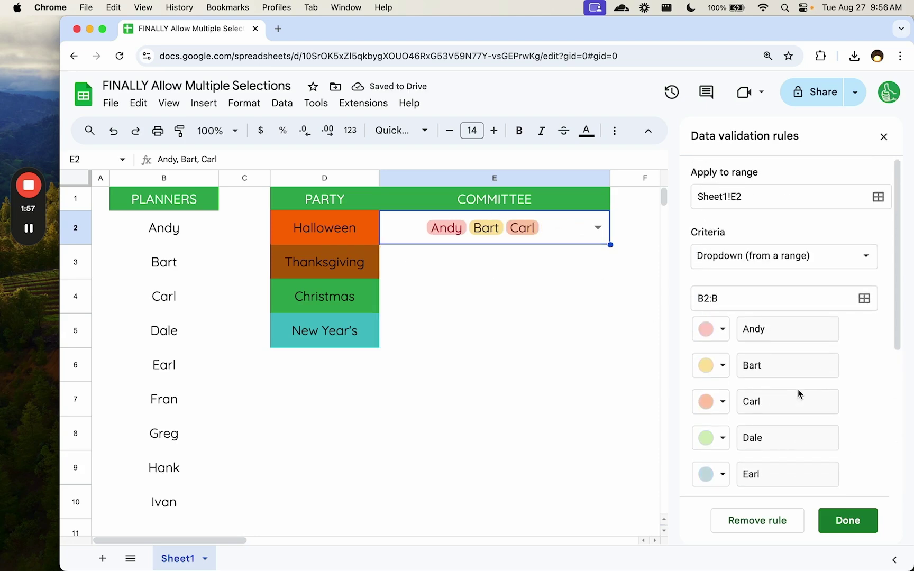
Expand Advanced options and set invalid data to 'Reject the input'
{"action": "scroll", "coordinate": [797, 389], "scroll_direction": "down", "scroll_amount": 5}
{"action": "left_click", "coordinate": [737, 483]}
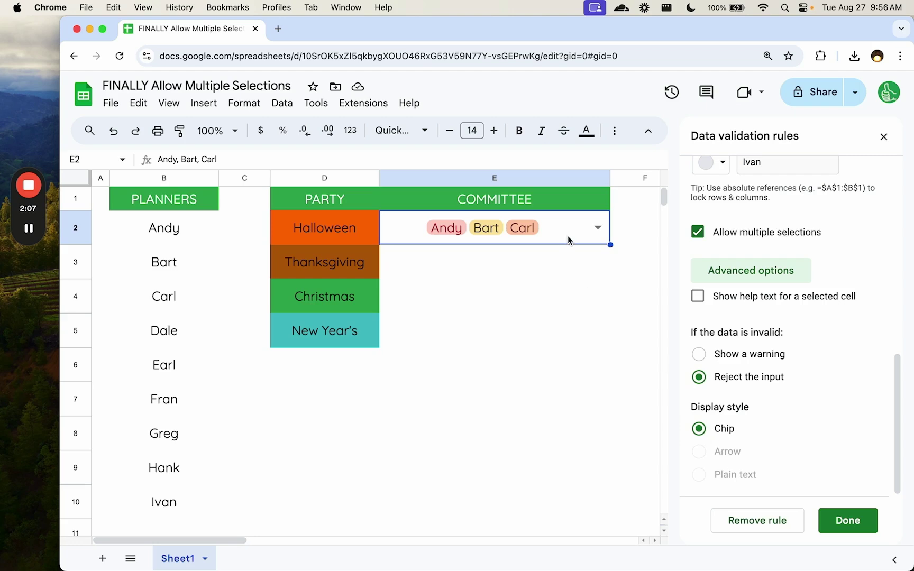
{"action": "left_click", "coordinate": [722, 377]}
{"action": "left_click", "coordinate": [699, 354]}
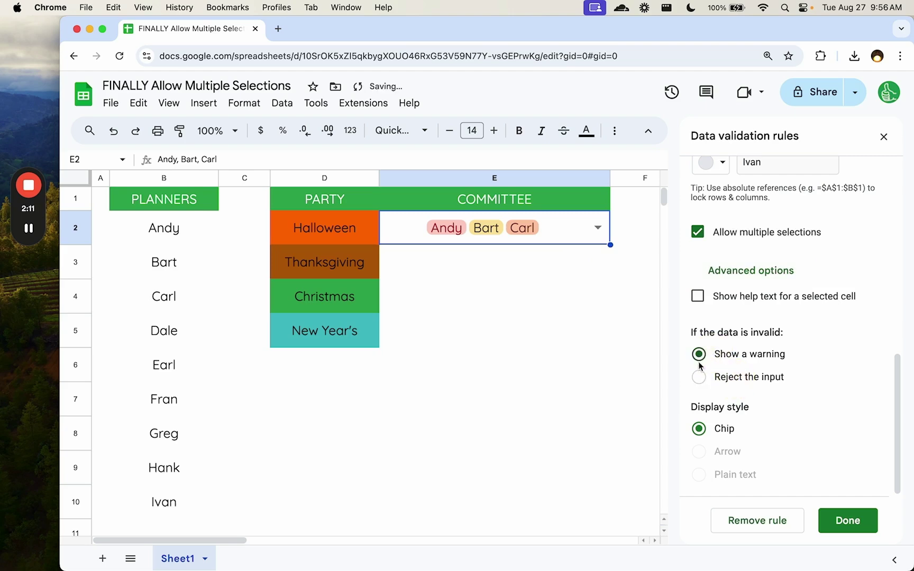
{"action": "left_click", "coordinate": [700, 377]}
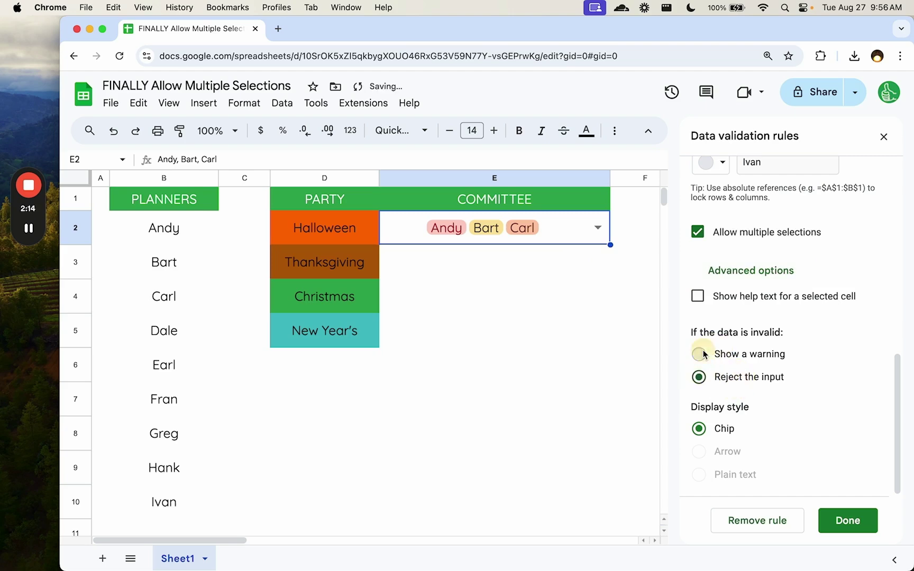
{"action": "left_click", "coordinate": [699, 354]}
{"action": "left_click", "coordinate": [699, 379]}
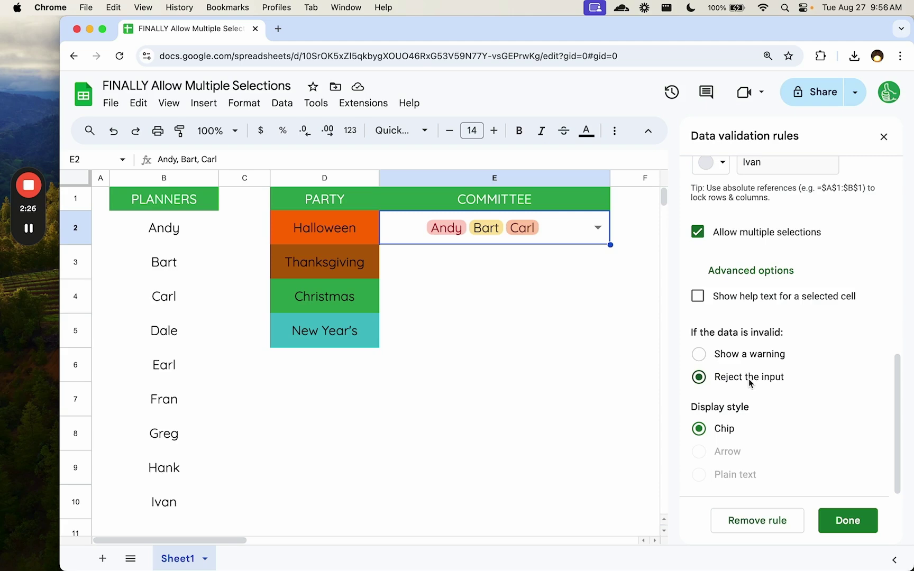
Save the rule, copy E2's dropdown into E3:E5 and clear the copied names
{"action": "left_click", "coordinate": [846, 521]}
{"action": "key", "text": "super+c"}
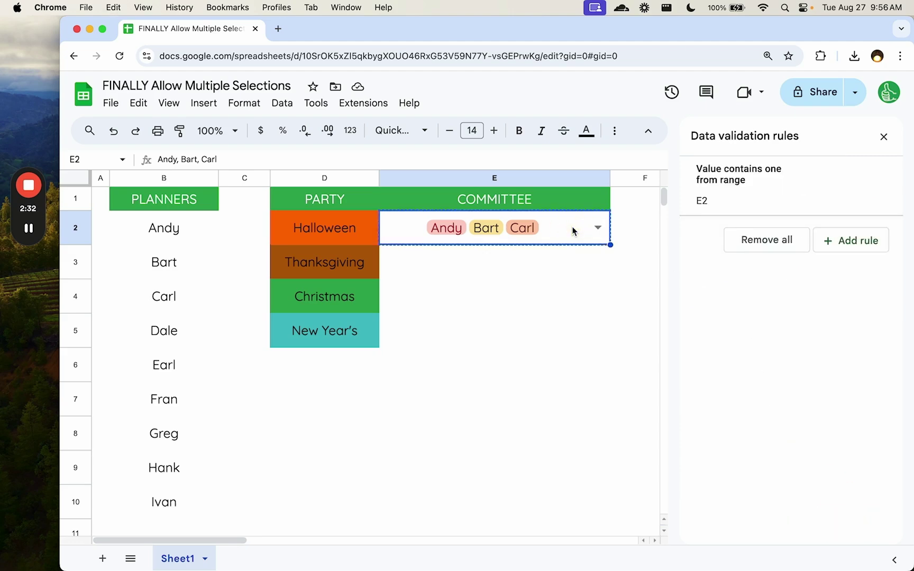
{"action": "key", "text": "Down"}
{"action": "key", "text": "super+v"}
{"action": "key", "text": "Down"}
{"action": "key", "text": "super+v"}
{"action": "key", "text": "Up"}
{"action": "key", "text": "BackSpace"}
{"action": "key", "text": "Down"}
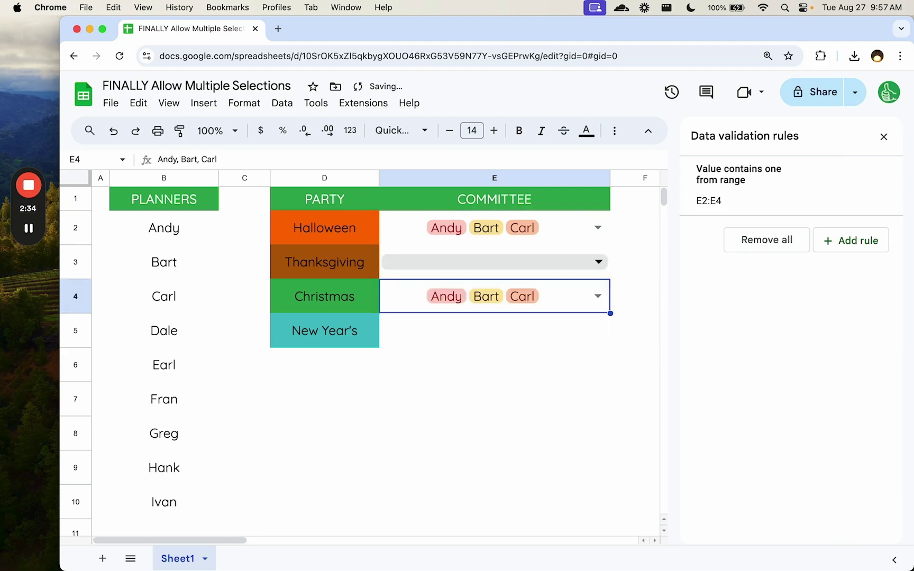
{"action": "key", "text": "BackSpace"}
{"action": "key", "text": "Down"}
{"action": "key", "text": "Up"}
{"action": "key", "text": "Down"}
{"action": "key", "text": "super+v"}
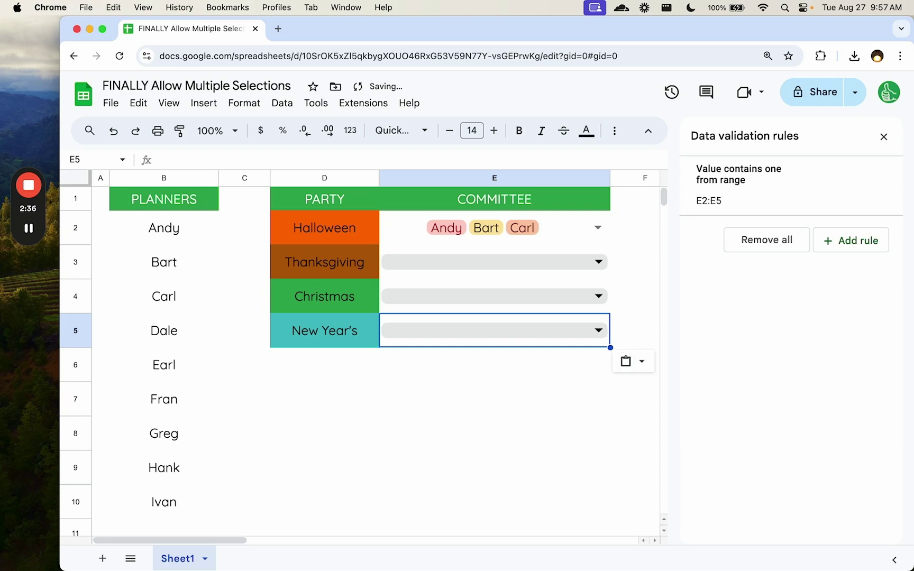
Add Dale, Earl and Fran to Thanksgiving, and Greg, Bart and Ivan to Christmas
{"action": "left_click", "coordinate": [465, 261]}
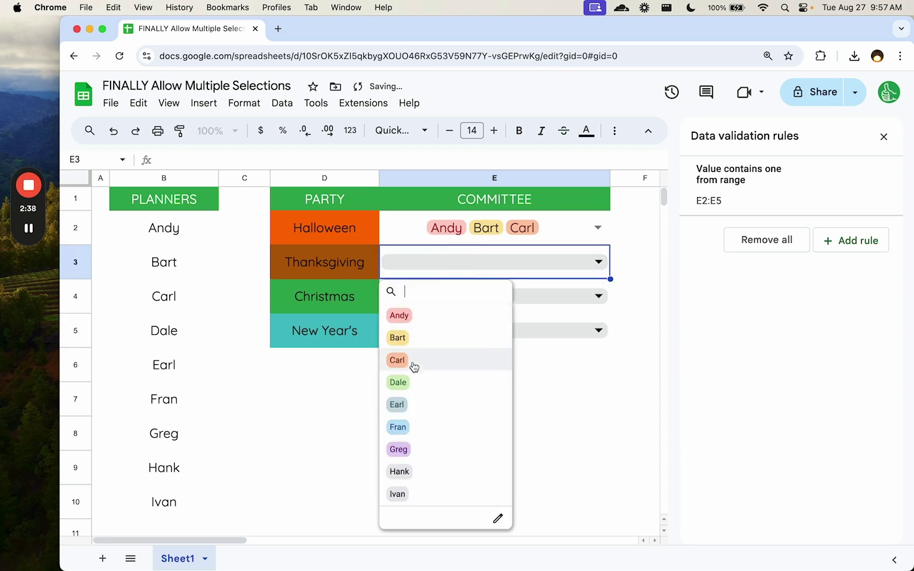
{"action": "left_click", "coordinate": [419, 384]}
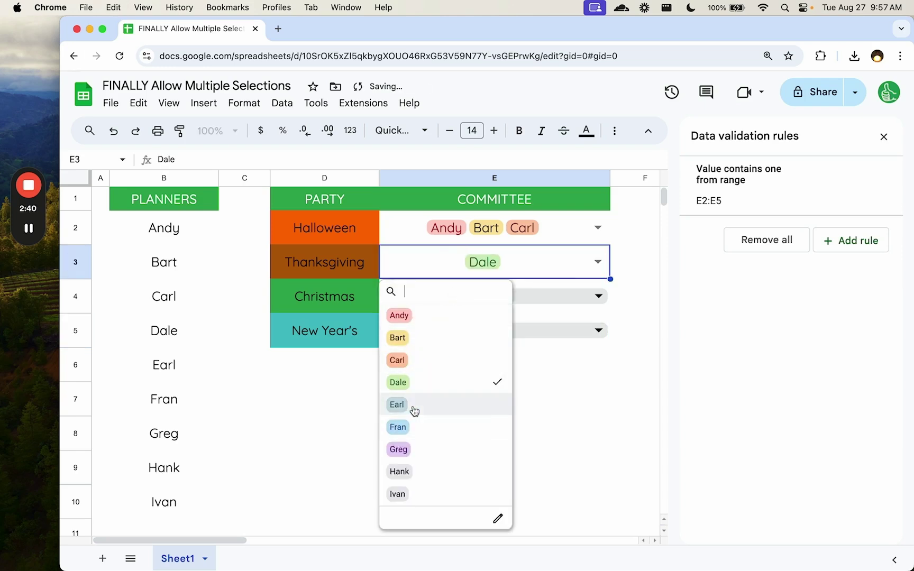
{"action": "left_click", "coordinate": [416, 407]}
{"action": "left_click", "coordinate": [416, 426]}
{"action": "left_click", "coordinate": [560, 299]}
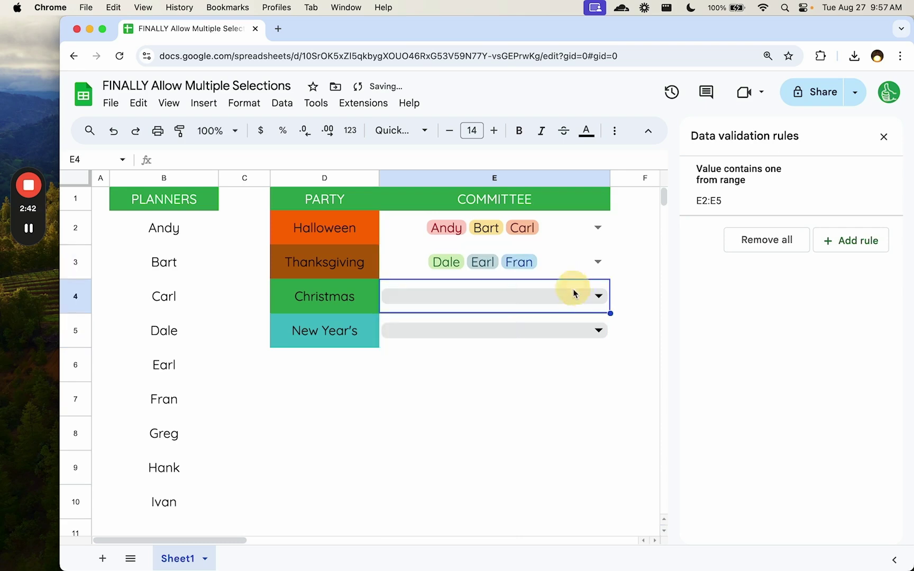
{"action": "left_click", "coordinate": [418, 484]}
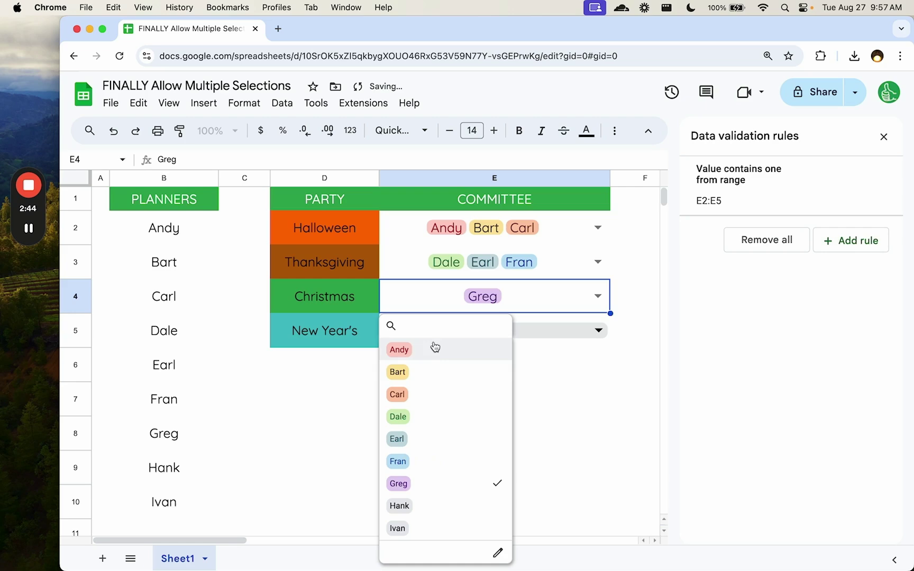
{"action": "left_click", "coordinate": [435, 375]}
{"action": "left_click", "coordinate": [429, 531]}
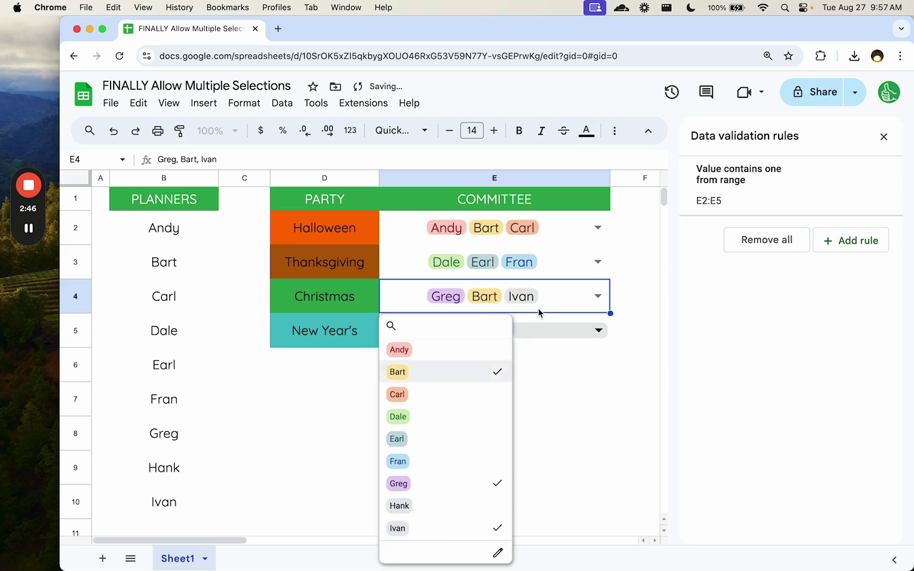
{"action": "left_click", "coordinate": [623, 309]}
Open New Year's committee name list and reopen the committee rule's settings
{"action": "left_click", "coordinate": [528, 331]}
{"action": "scroll", "coordinate": [424, 453], "scroll_direction": "down", "scroll_amount": 1}
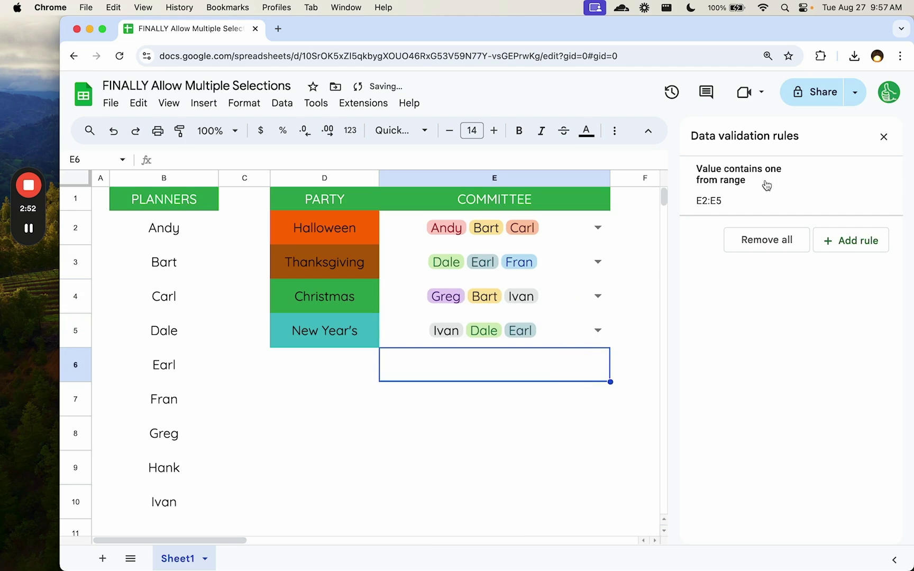
{"action": "left_click", "coordinate": [765, 184]}
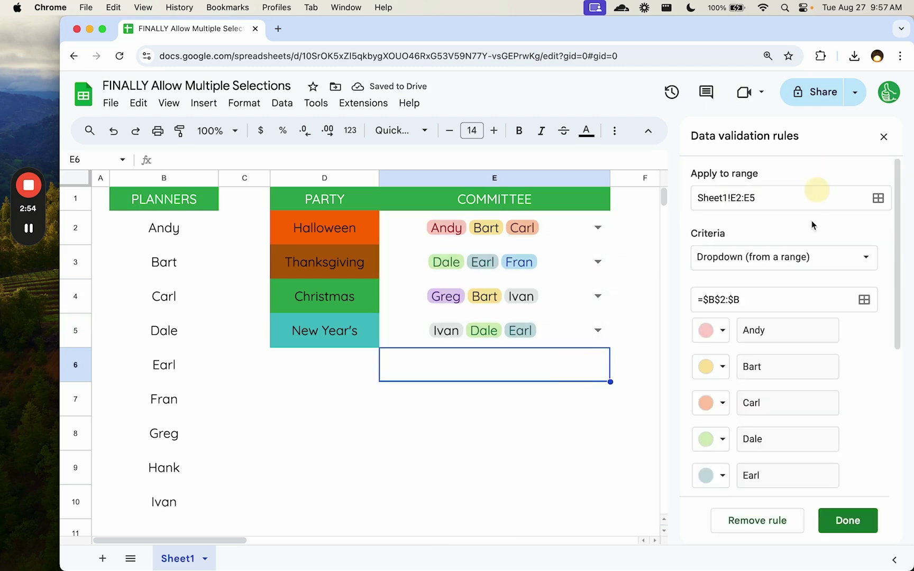
{"action": "scroll", "coordinate": [792, 442], "scroll_direction": "down", "scroll_amount": 5}
Close the validation rules sidebar and select the planner list B2:B10
{"action": "left_click", "coordinate": [883, 137]}
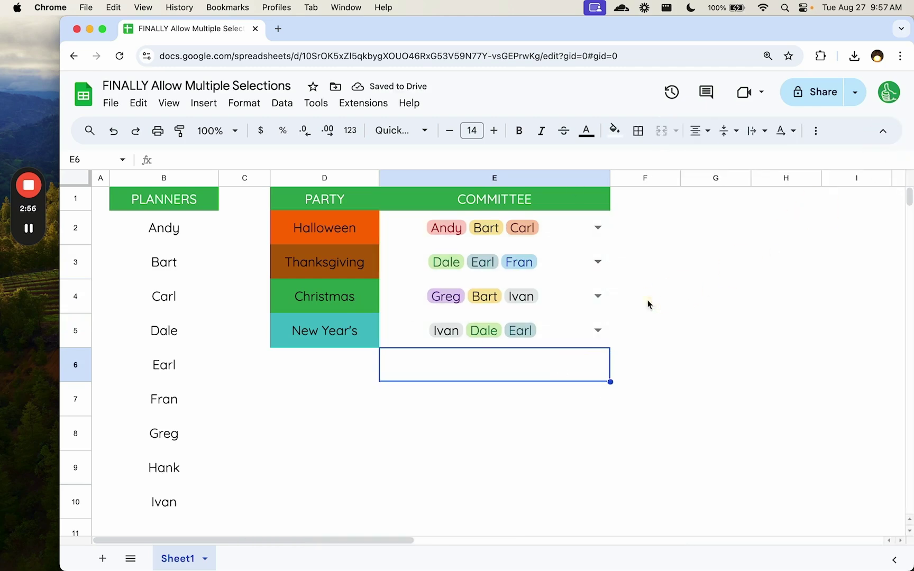
{"action": "left_click", "coordinate": [479, 299]}
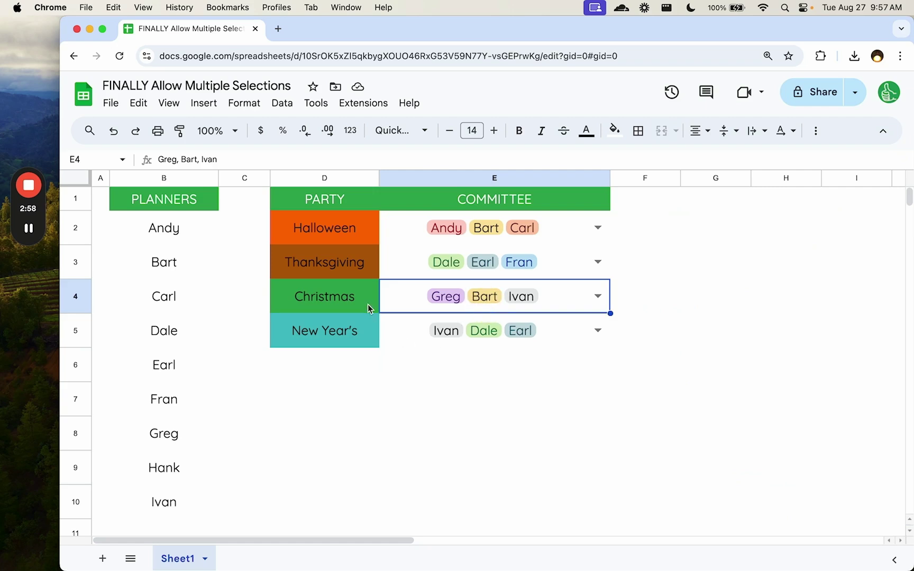
{"action": "left_click", "coordinate": [174, 240]}
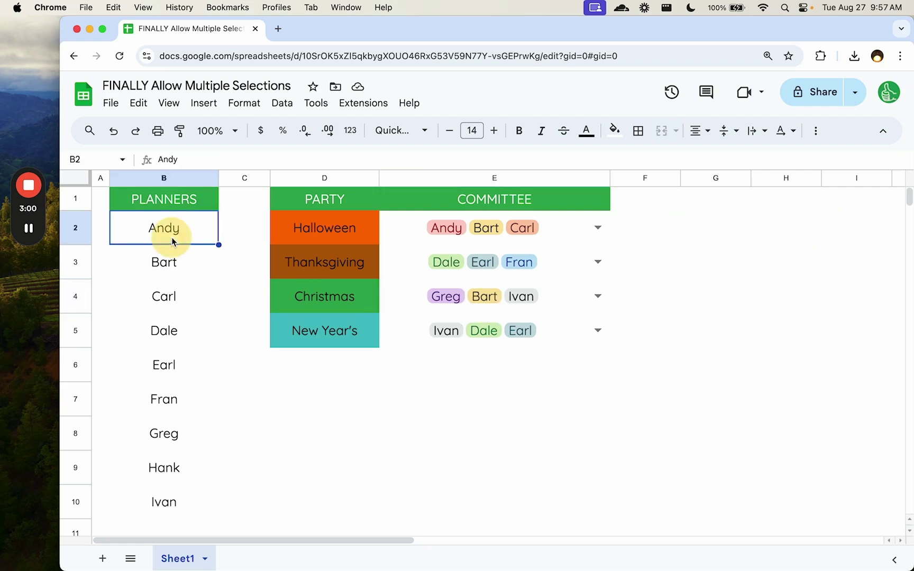
{"action": "left_click_drag", "start_coordinate": [182, 233], "coordinate": [171, 500]}
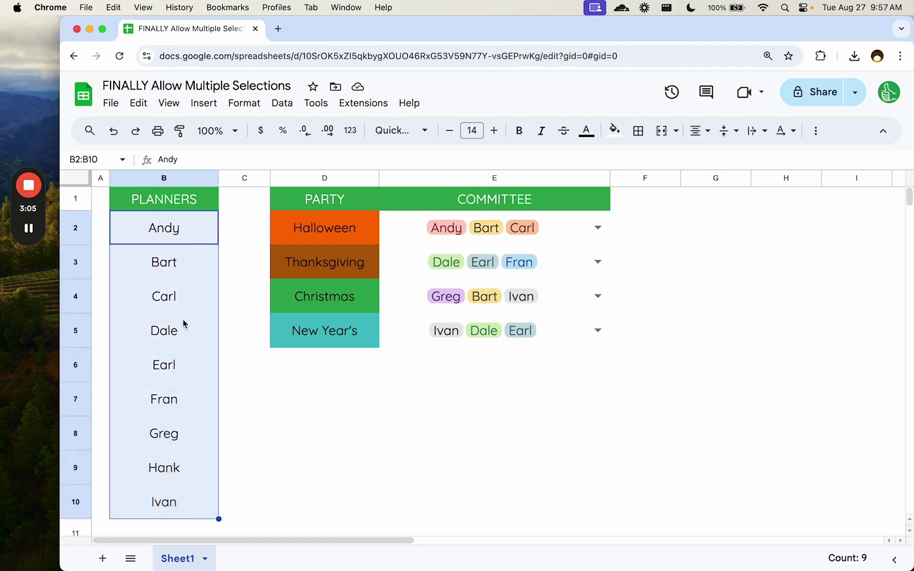
Rename planner Greg in B8 to Harold
{"action": "left_click", "coordinate": [185, 241]}
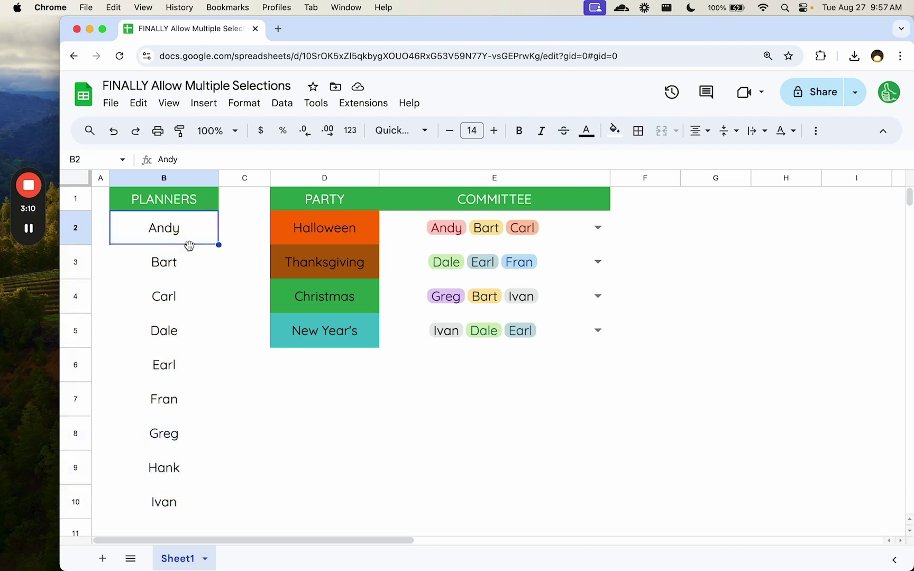
{"action": "left_click", "coordinate": [164, 428]}
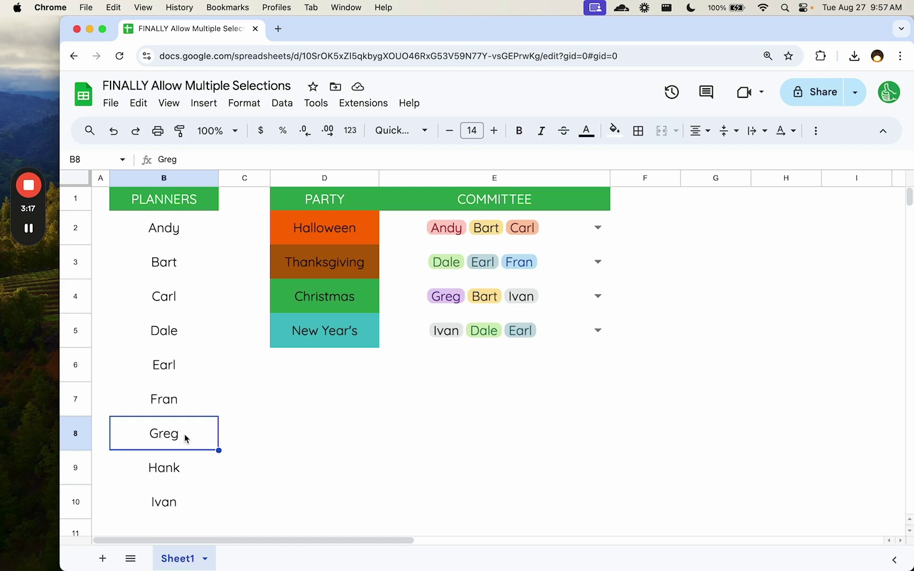
{"action": "type", "text": "Harold"}
{"action": "key", "text": "Return"}
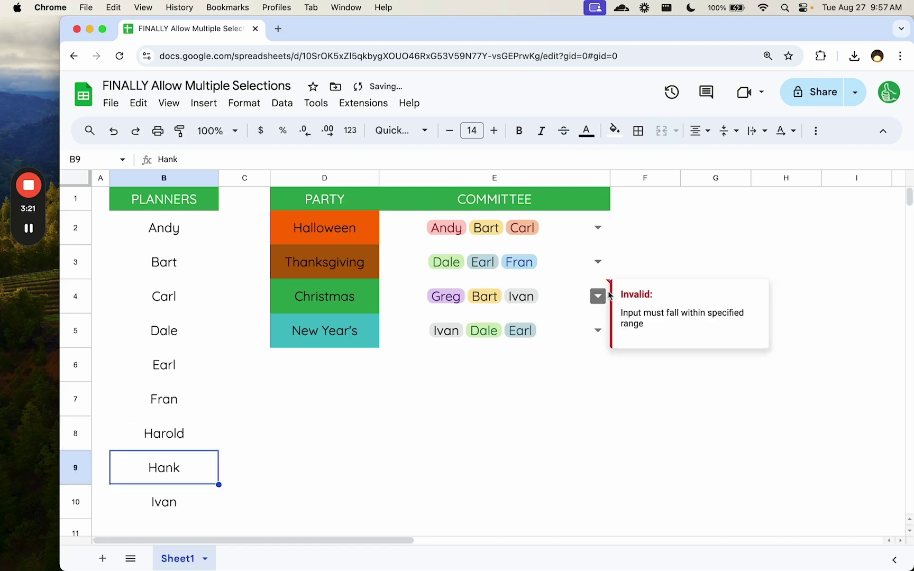
Inspect the invalid Greg chip in Christmas cell E4 and open its name list
{"action": "left_click", "coordinate": [569, 292]}
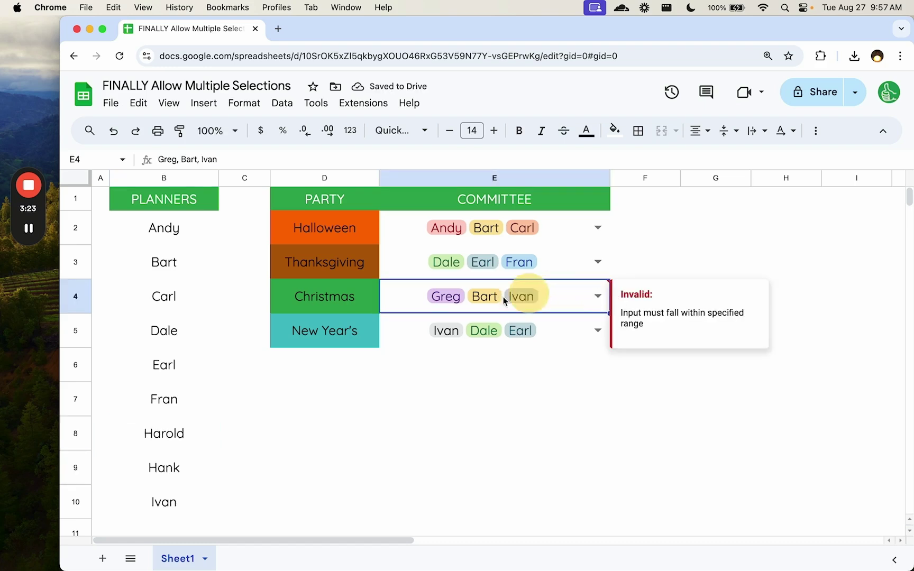
{"action": "left_click", "coordinate": [181, 446]}
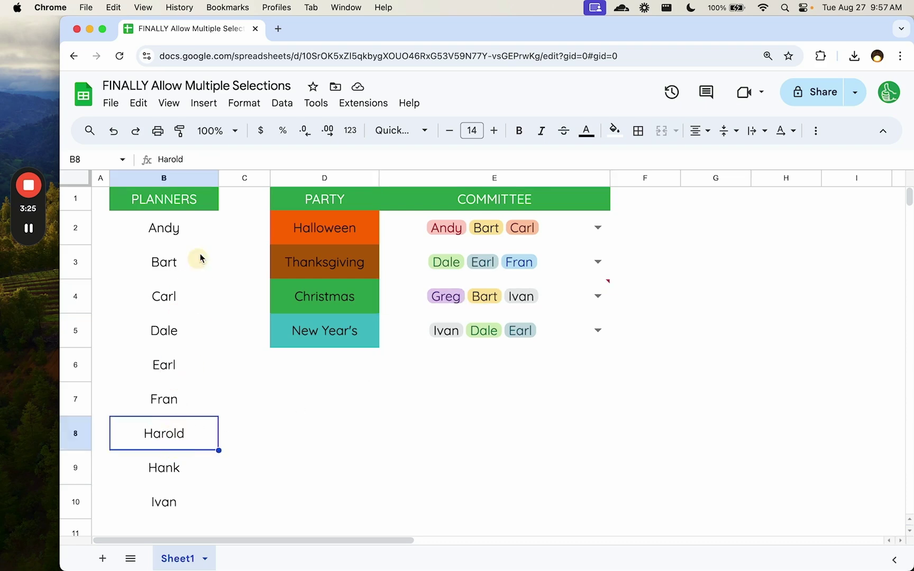
{"action": "left_click_drag", "start_coordinate": [204, 234], "coordinate": [195, 504]}
{"action": "left_click", "coordinate": [178, 434]}
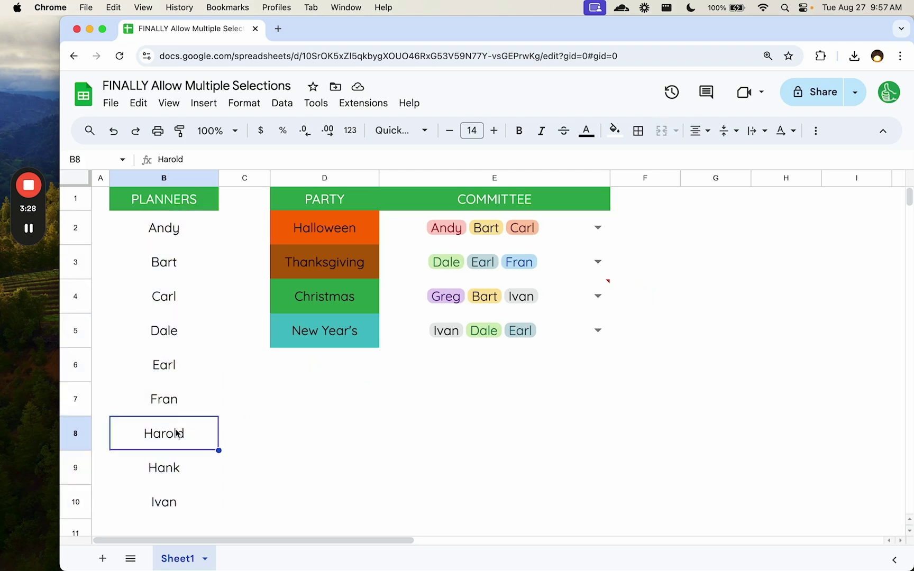
{"action": "left_click", "coordinate": [576, 303]}
{"action": "left_click", "coordinate": [597, 296]}
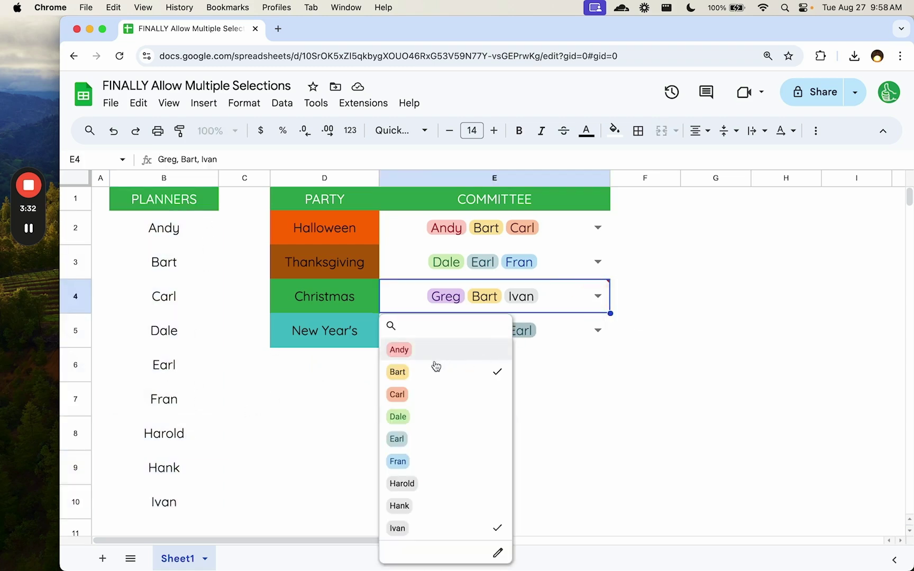
Try adding Harold to E4, dismiss the rejection, then undo to restore Greg in B8
{"action": "left_click", "coordinate": [449, 486]}
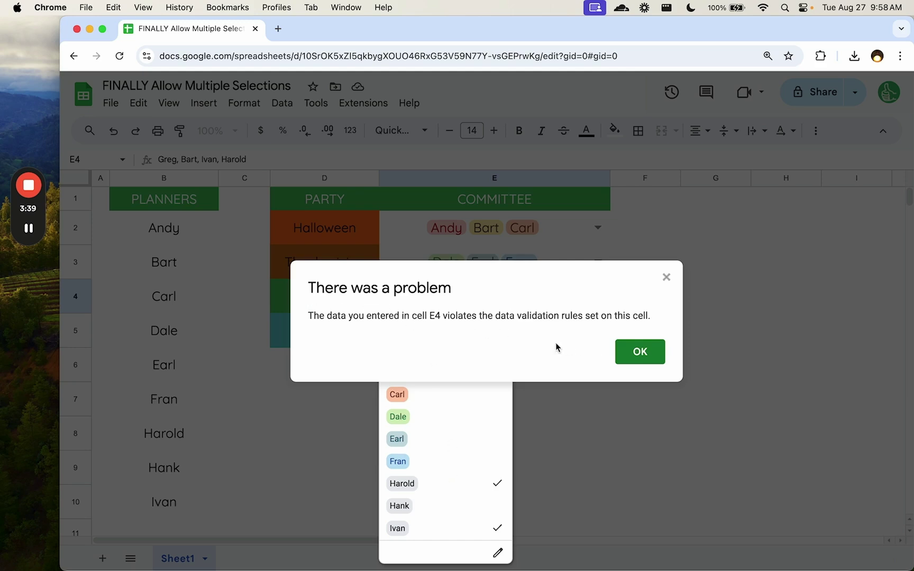
{"action": "left_click", "coordinate": [641, 353]}
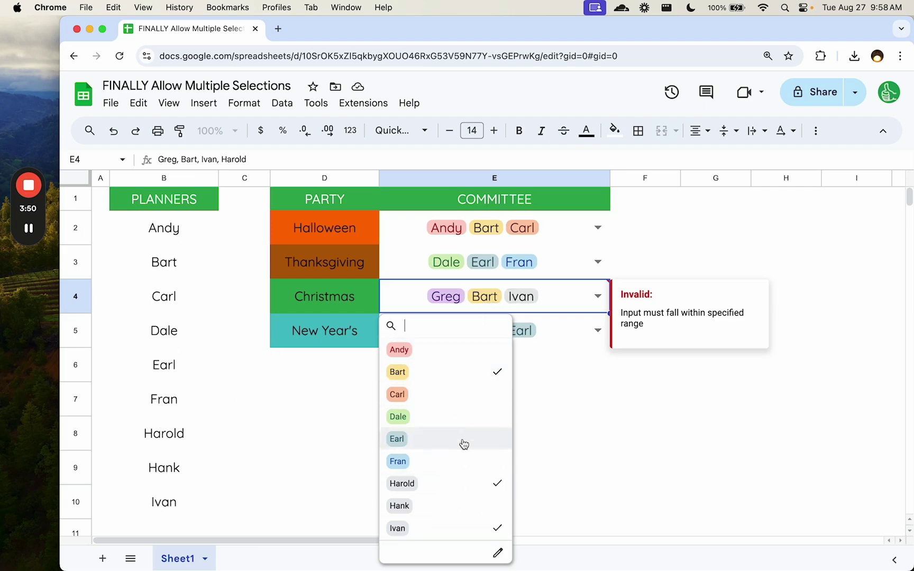
{"action": "left_click", "coordinate": [600, 308]}
{"action": "key", "text": "Escape"}
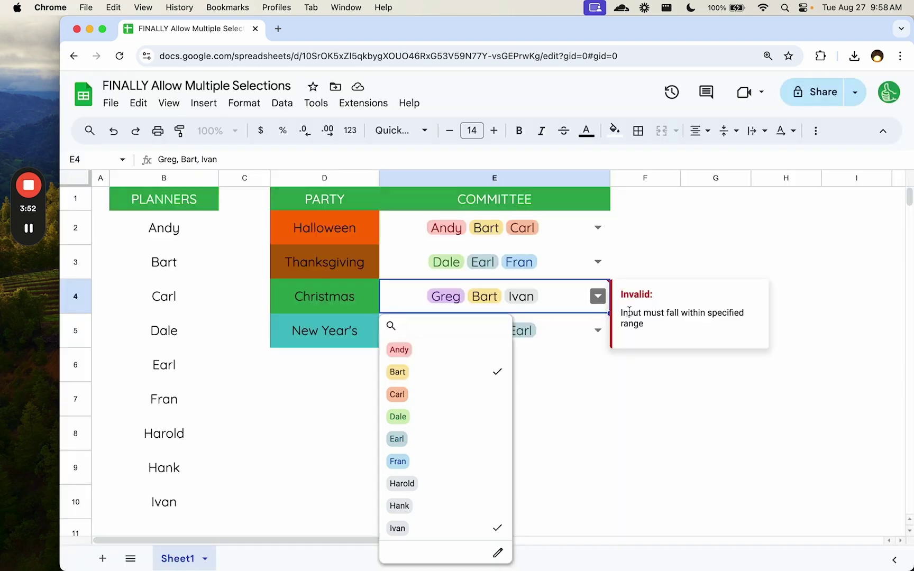
{"action": "key", "text": "Escape"}
{"action": "key", "text": "super+z"}
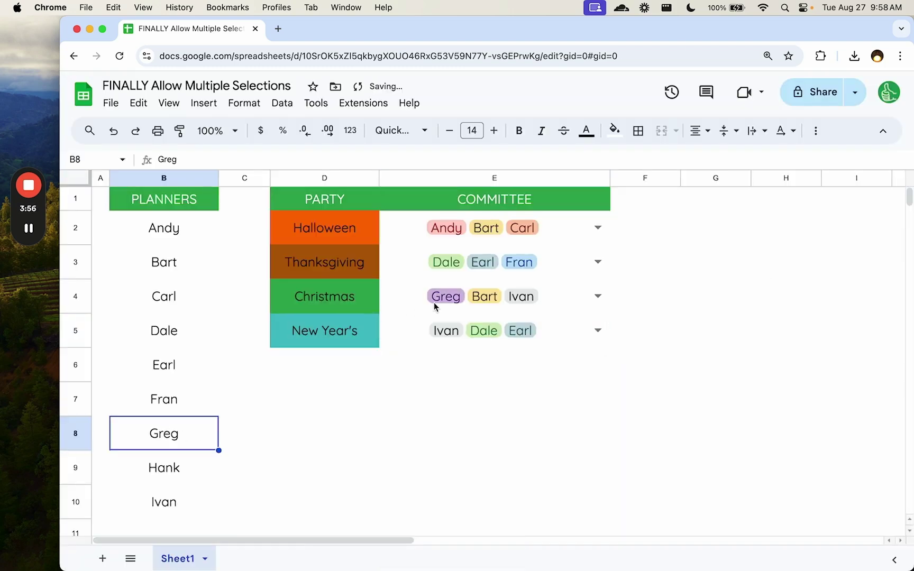
Swap Greg for Barry in E4's Christmas committee, renaming planner B8 to Barry
{"action": "left_click", "coordinate": [598, 295]}
{"action": "left_click", "coordinate": [425, 482]}
{"action": "left_click", "coordinate": [200, 446]}
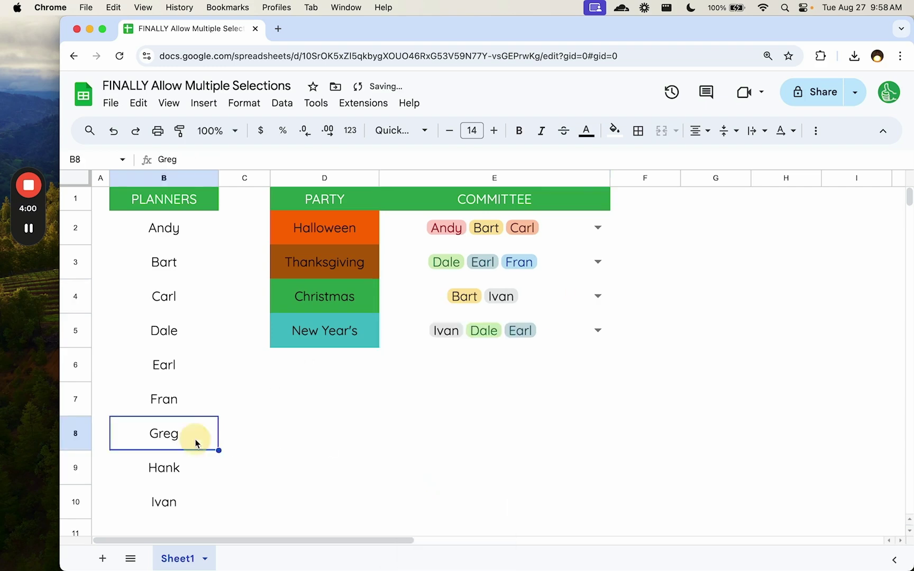
{"action": "type", "text": "Barry"}
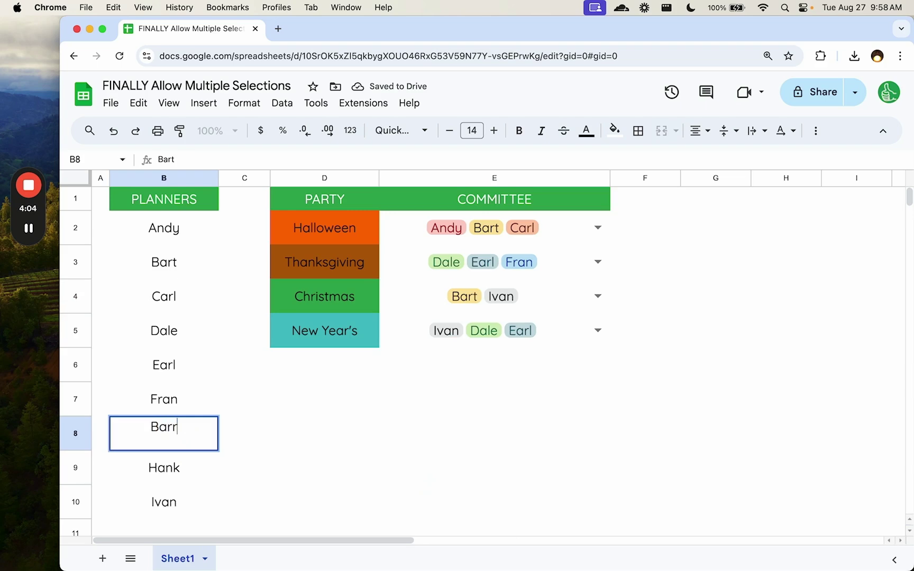
{"action": "left_click", "coordinate": [598, 296]}
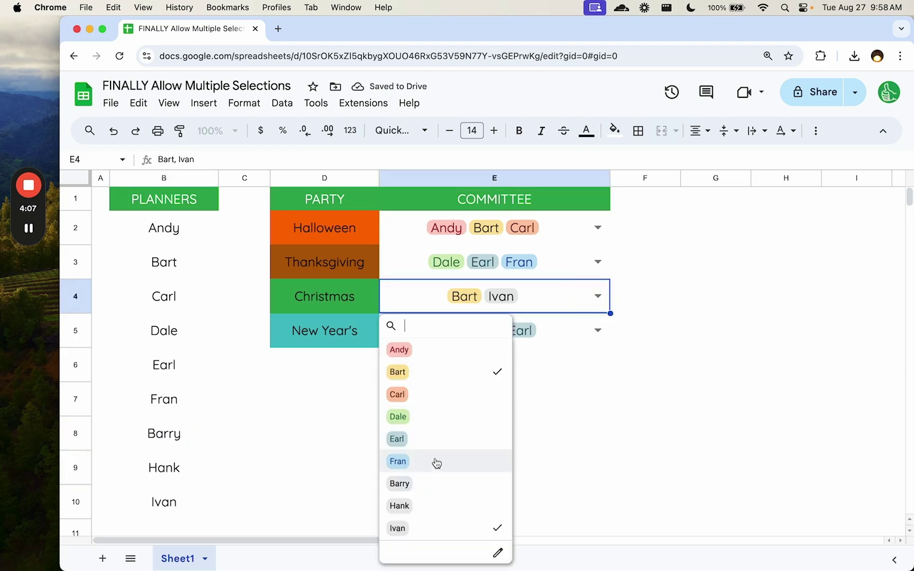
{"action": "left_click", "coordinate": [436, 484]}
{"action": "left_click", "coordinate": [626, 312]}
Rename planner B8 back to Greg, leaving the Barry chip flagged invalid
{"action": "left_click", "coordinate": [584, 299]}
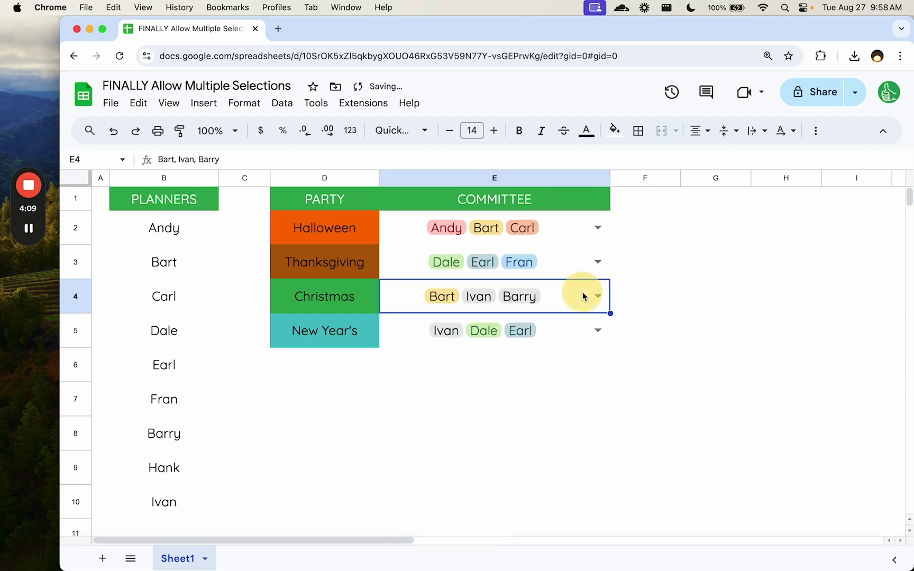
{"action": "left_click", "coordinate": [195, 436]}
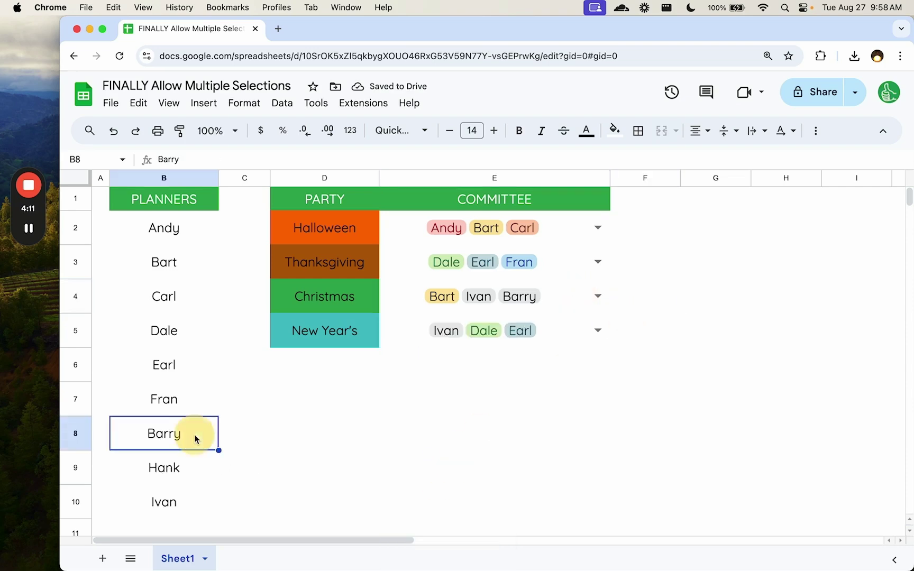
{"action": "type", "text": "Greg"}
{"action": "key", "text": "Return"}
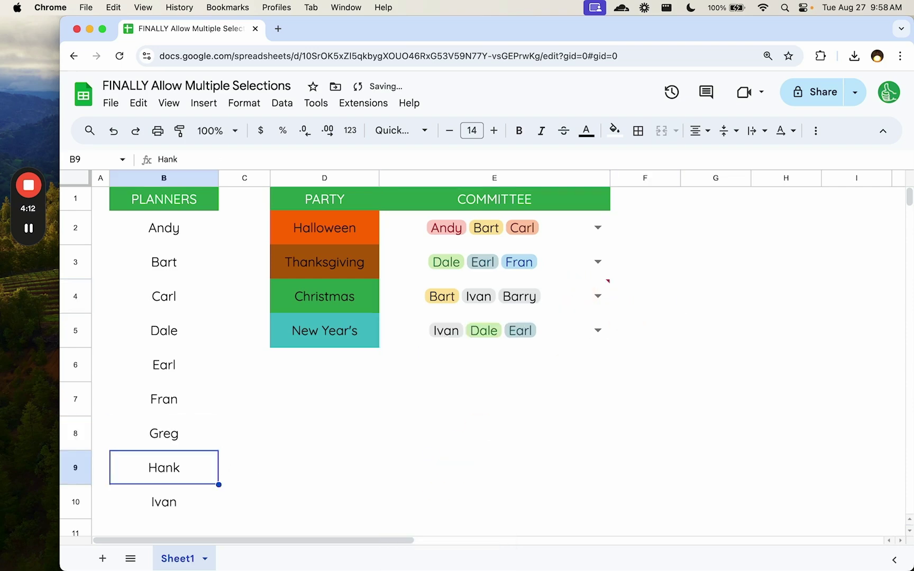
{"action": "left_click", "coordinate": [598, 296]}
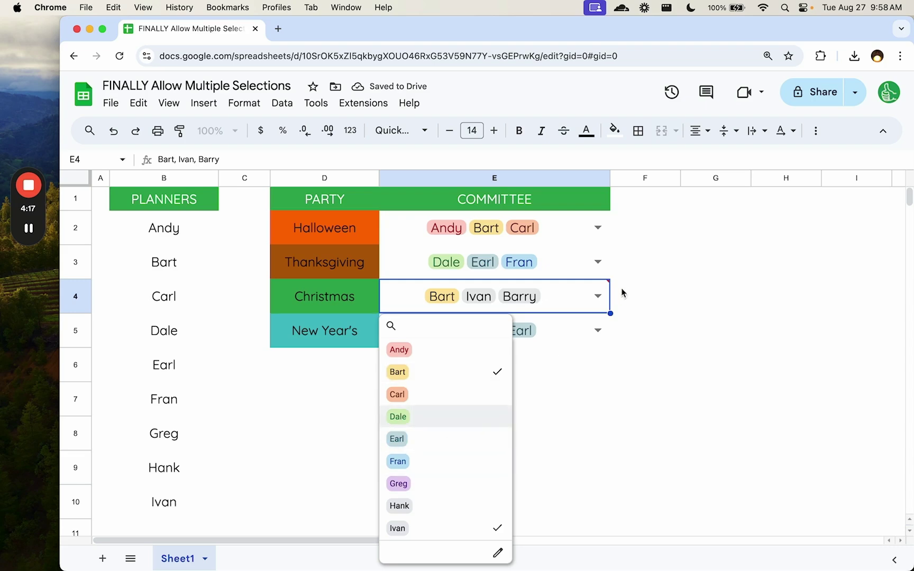
Copy the Christmas committee chips from E4 into E7, then undo the paste
{"action": "left_click", "coordinate": [664, 209]}
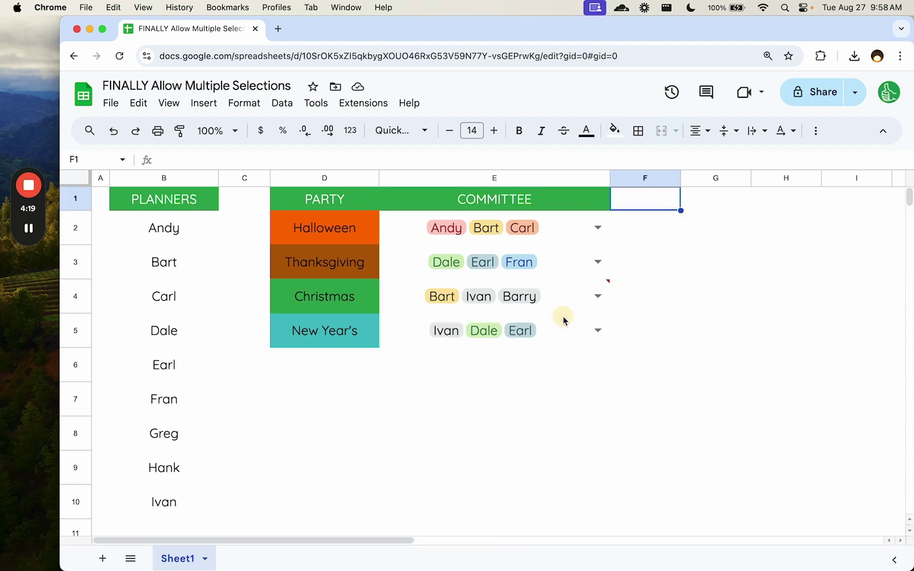
{"action": "left_click", "coordinate": [563, 320]}
{"action": "left_click", "coordinate": [565, 300]}
{"action": "key", "text": "super+c"}
{"action": "key", "text": "Down"}
{"action": "key", "text": "Down"}
{"action": "key", "text": "Down"}
{"action": "key", "text": "super+v"}
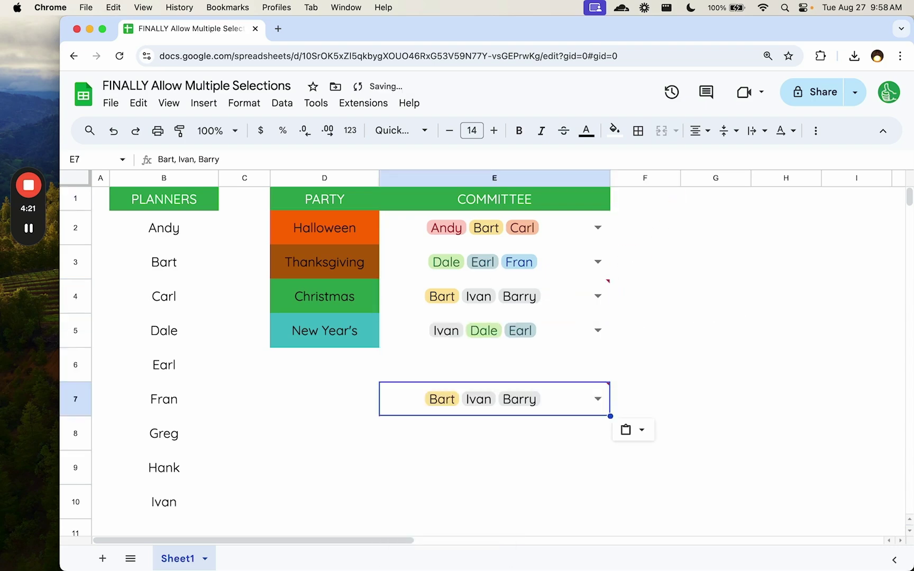
{"action": "key", "text": "super+z"}
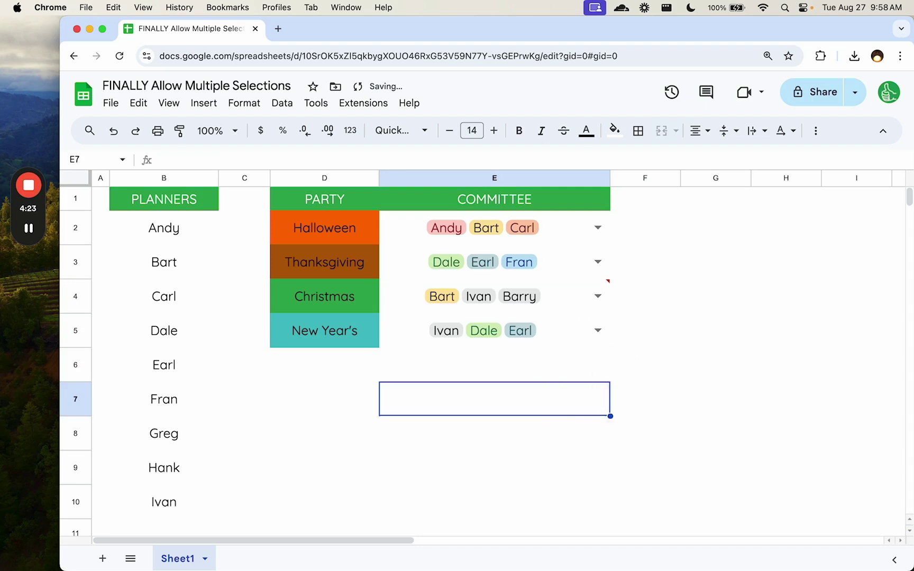
Clear all names from E4 with Delete, then restore them with undo
{"action": "left_click", "coordinate": [548, 294]}
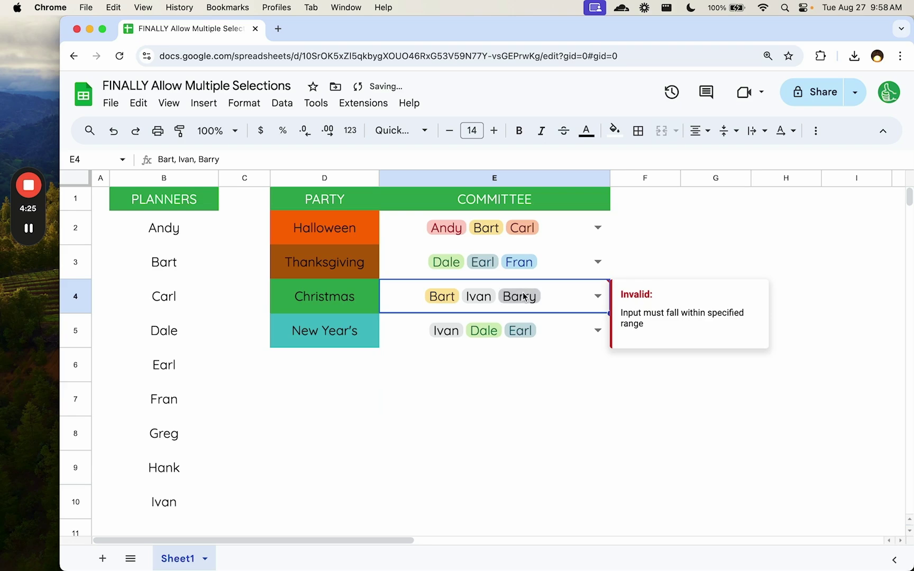
{"action": "left_click", "coordinate": [557, 306]}
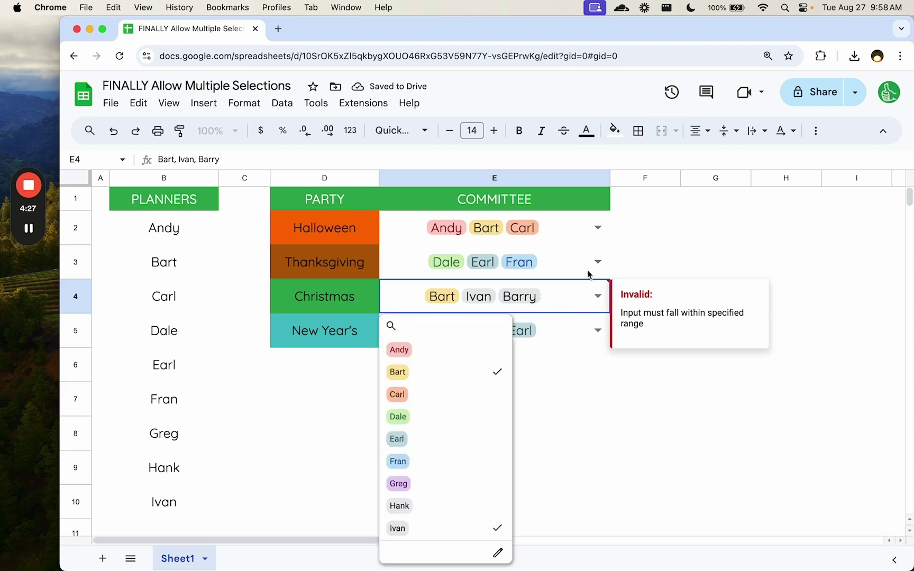
{"action": "left_click", "coordinate": [506, 291]}
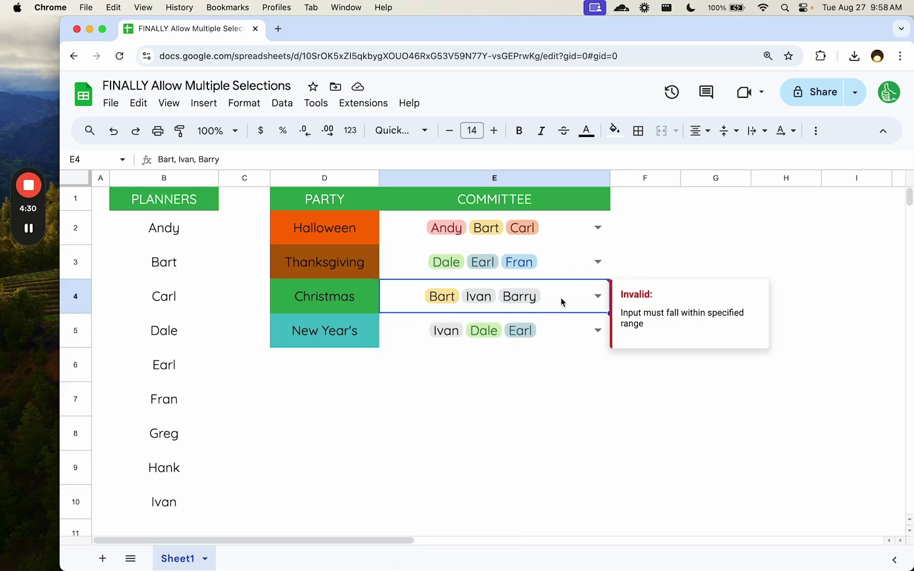
{"action": "key", "text": "Delete"}
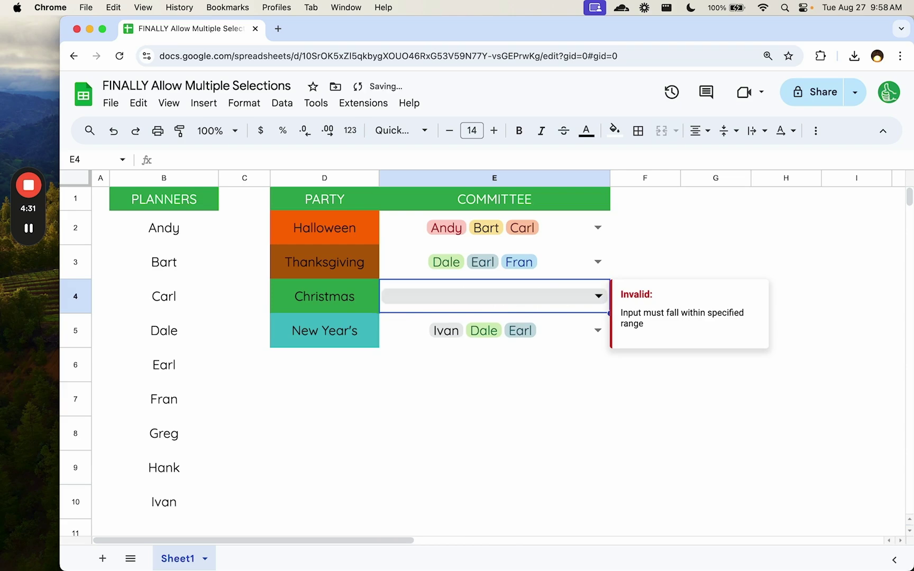
{"action": "left_click", "coordinate": [569, 303]}
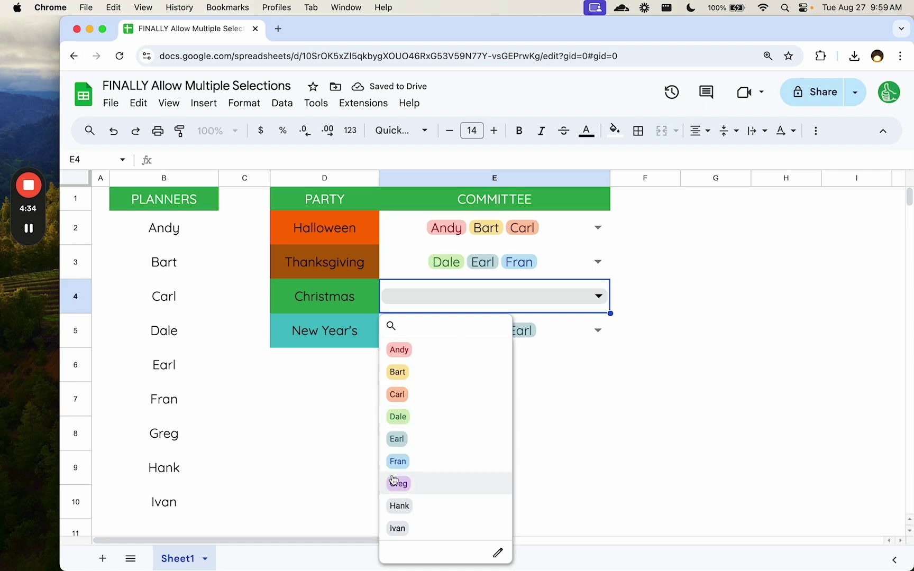
{"action": "key", "text": "ctrl+z"}
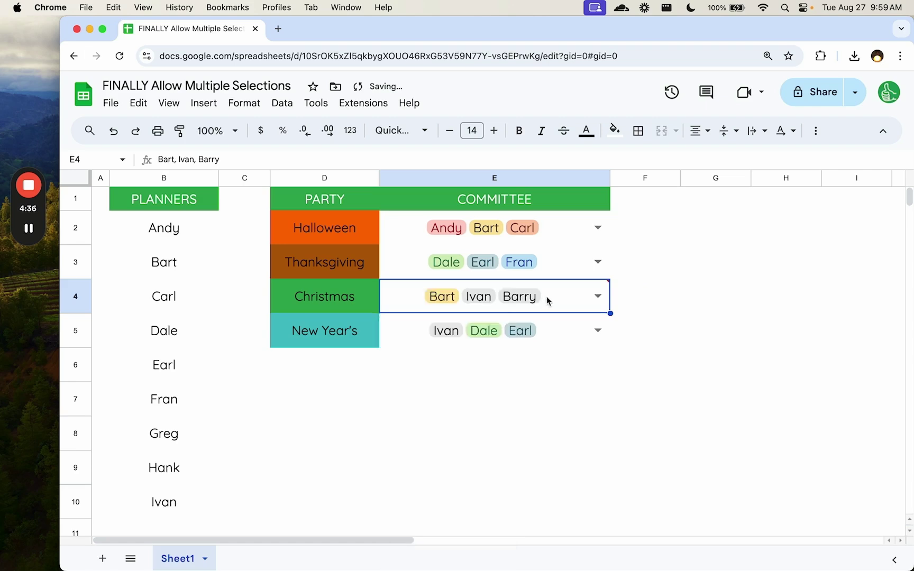
Check Bart, Ivan and Greg in E4's committee dropdown
{"action": "left_click", "coordinate": [603, 300]}
{"action": "left_click", "coordinate": [430, 374]}
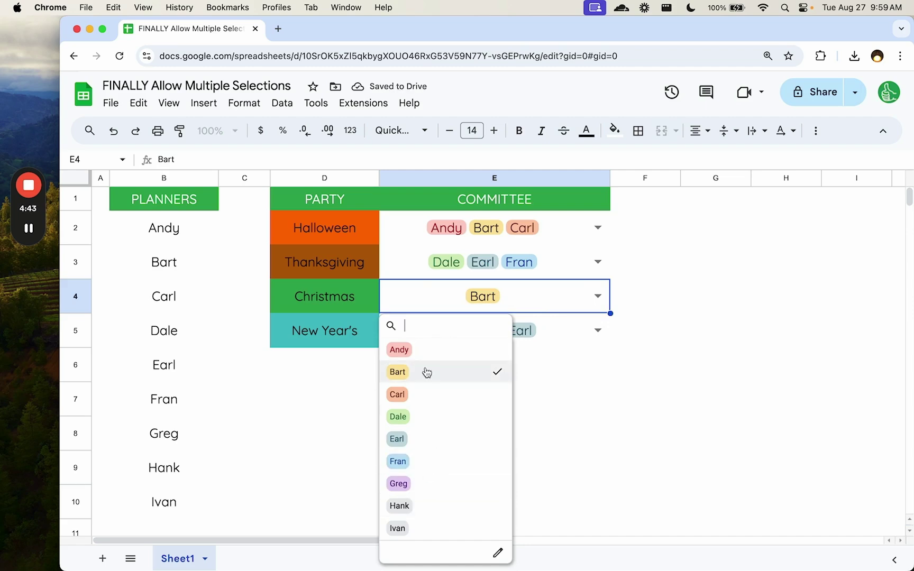
{"action": "left_click", "coordinate": [421, 528]}
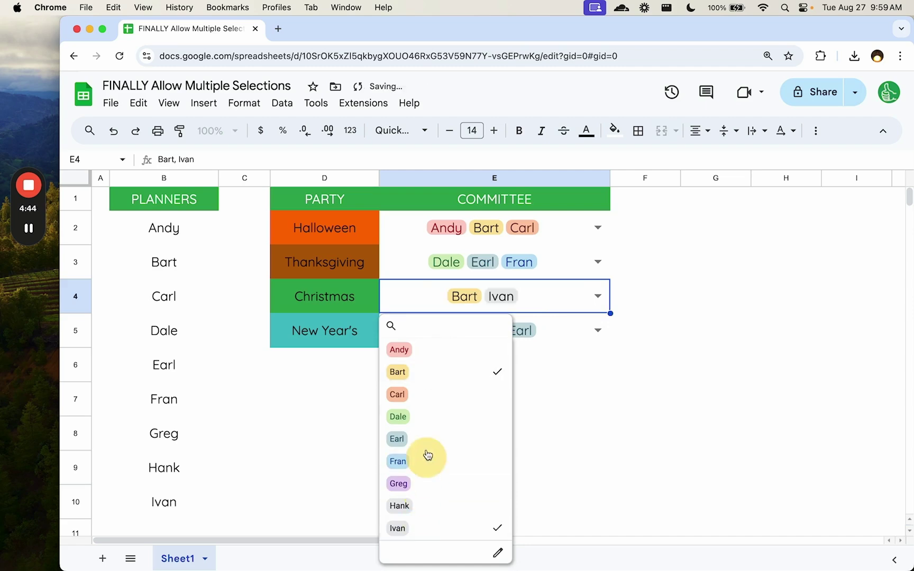
{"action": "left_click", "coordinate": [418, 479]}
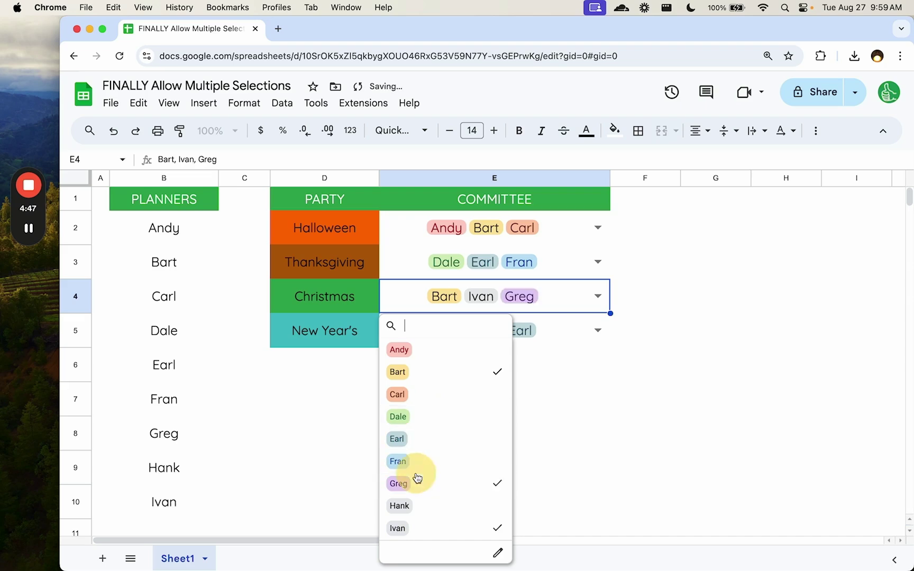
{"action": "left_click", "coordinate": [640, 286]}
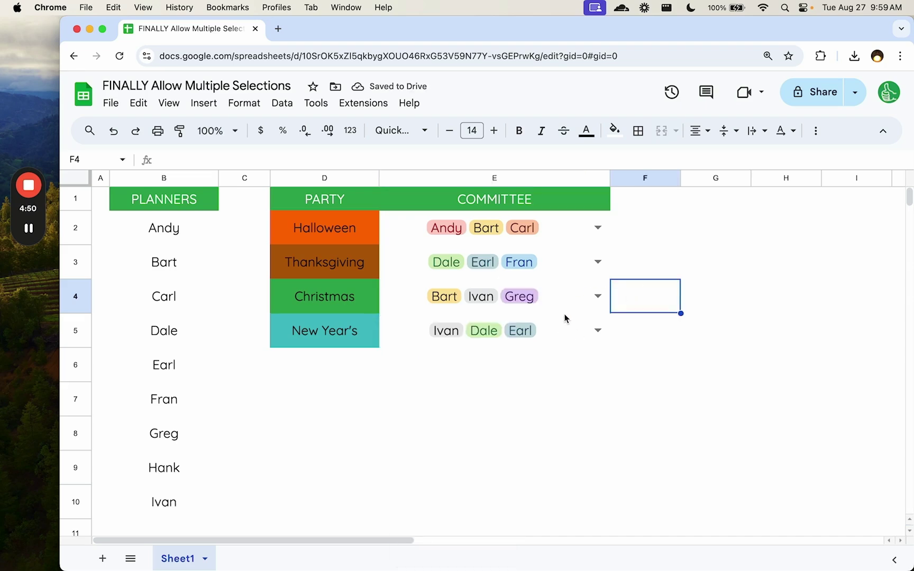
{"action": "left_click", "coordinate": [575, 310]}
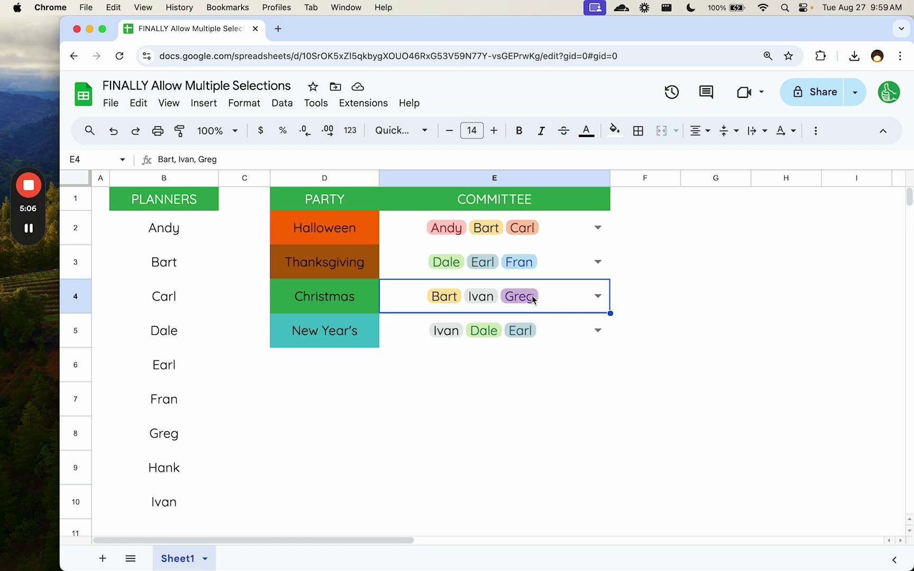
Edit the committee dropdown's validation rule to warn instead of rejecting invalid entries
{"action": "left_click", "coordinate": [602, 300]}
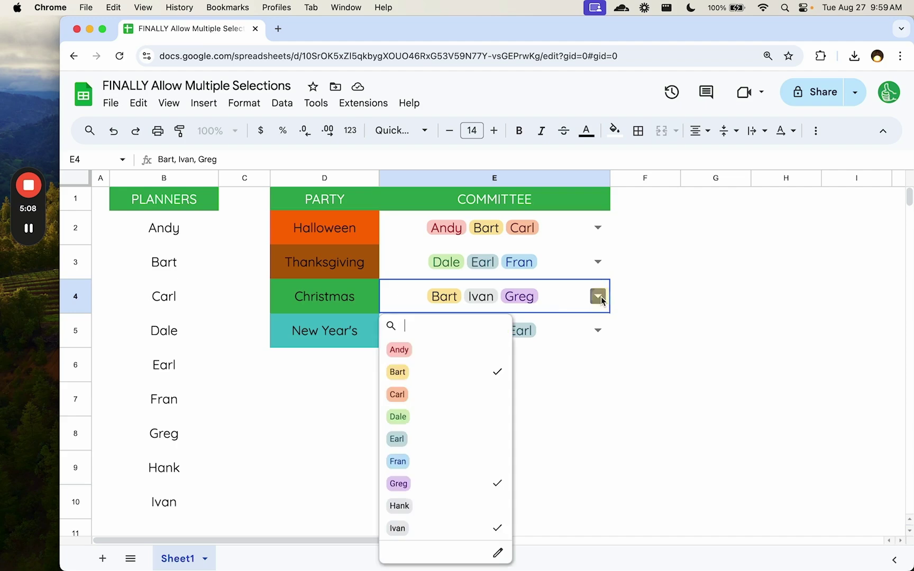
{"action": "left_click", "coordinate": [497, 553]}
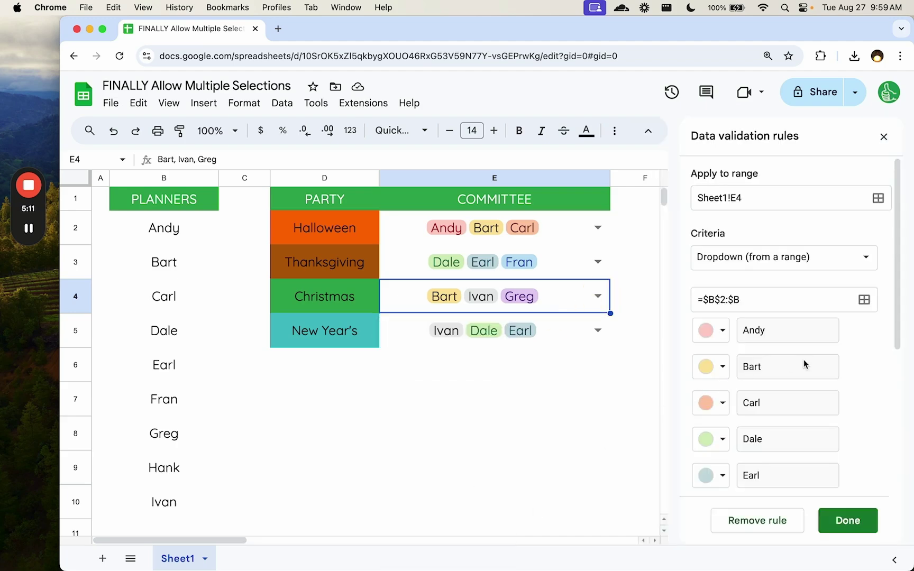
{"action": "scroll", "coordinate": [804, 364], "scroll_direction": "down", "scroll_amount": 5}
{"action": "left_click", "coordinate": [739, 481]}
{"action": "scroll", "coordinate": [783, 402], "scroll_direction": "down", "scroll_amount": 4}
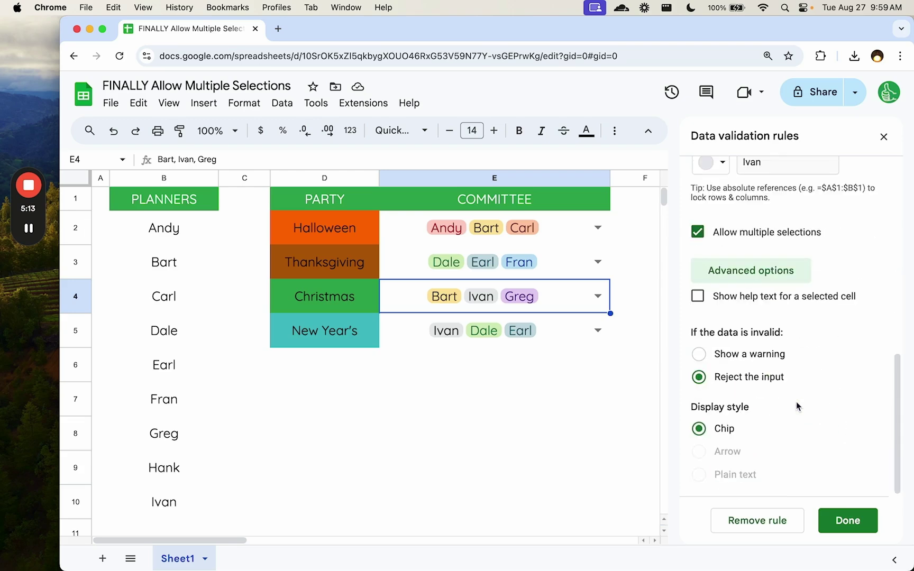
{"action": "left_click", "coordinate": [734, 363]}
{"action": "scroll", "coordinate": [830, 305], "scroll_direction": "up", "scroll_amount": 8}
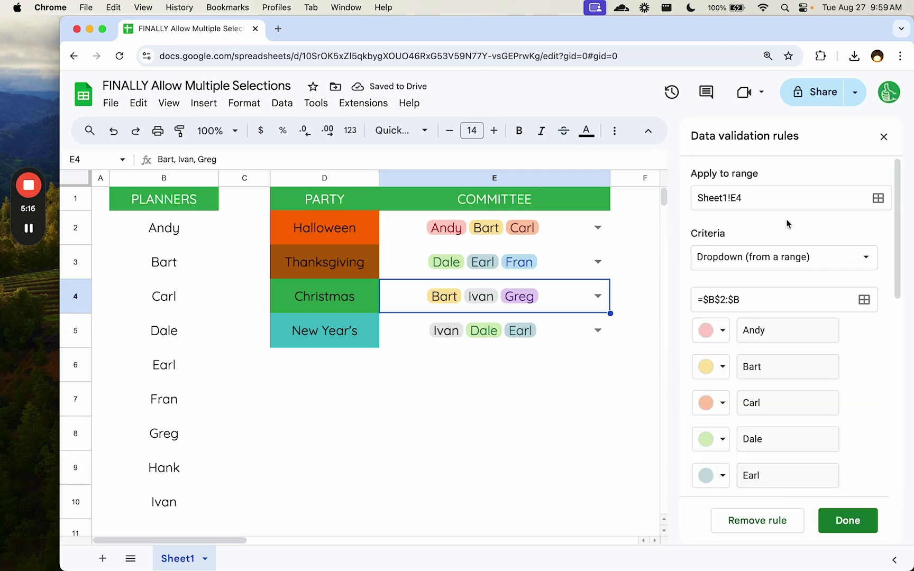
Change the rule's range to E2:E5 and save it
{"action": "left_click", "coordinate": [773, 192]}
{"action": "key", "text": "BackSpace"}
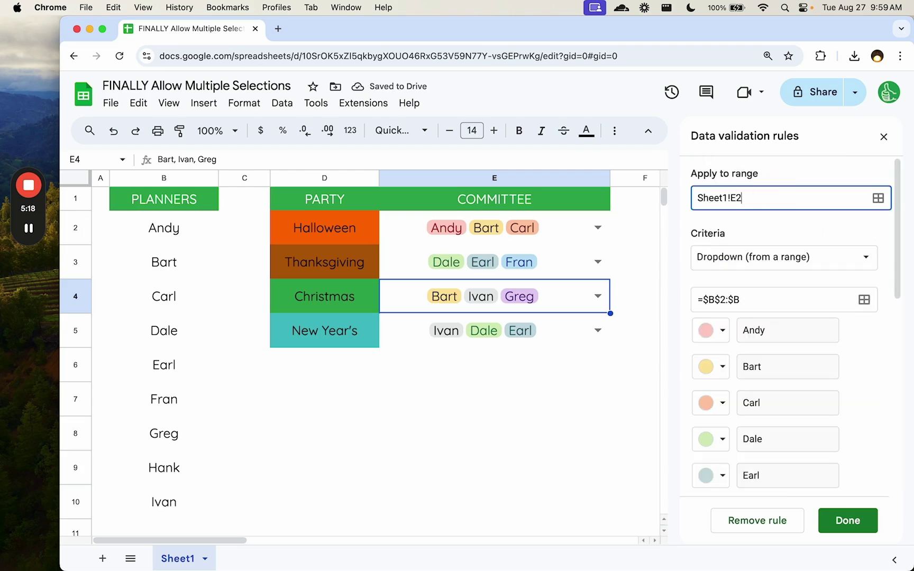
{"action": "type", "text": "2:E5"}
{"action": "left_click", "coordinate": [848, 521]}
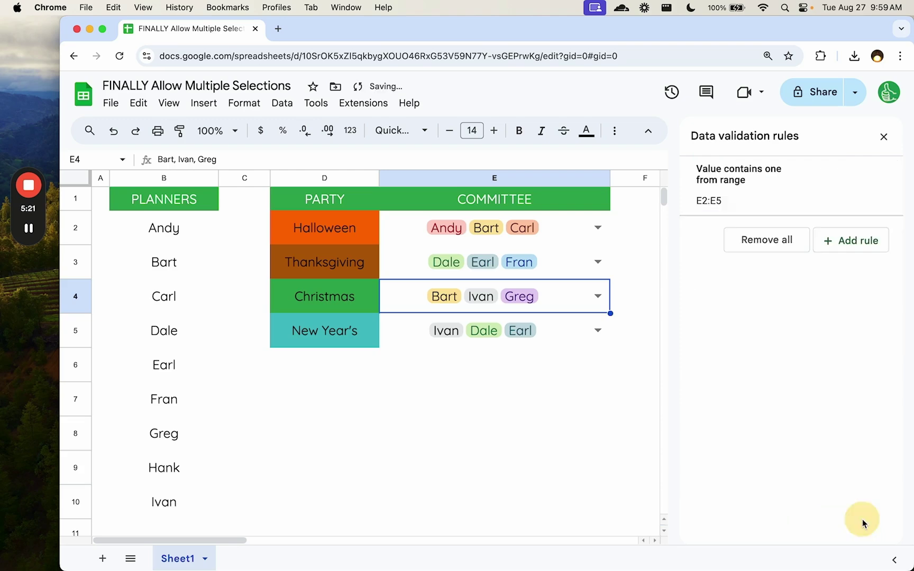
Reopen the rule from Halloween's cell E2, review its advanced settings, and save
{"action": "left_click", "coordinate": [552, 223]}
{"action": "left_click", "coordinate": [597, 228]}
{"action": "left_click", "coordinate": [496, 483]}
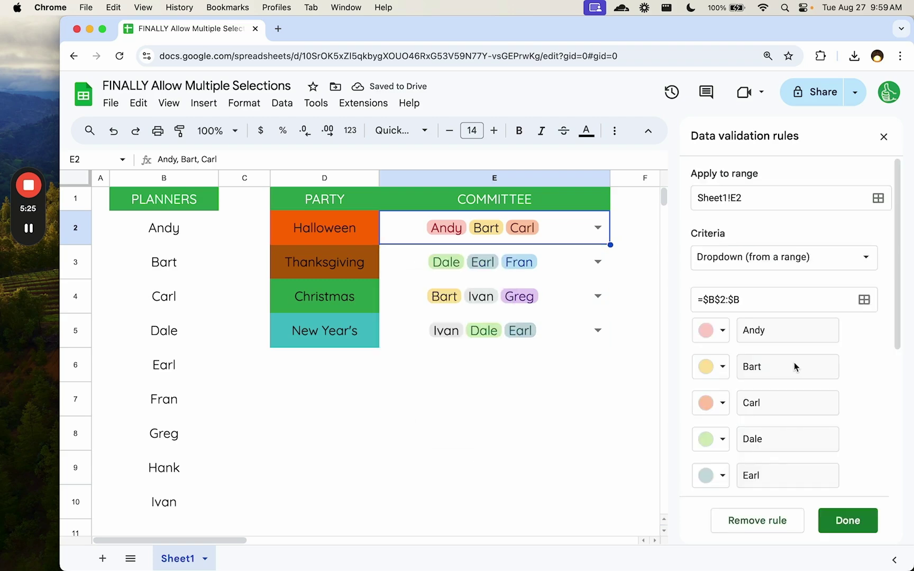
{"action": "scroll", "coordinate": [782, 381], "scroll_direction": "down", "scroll_amount": 5}
{"action": "left_click", "coordinate": [749, 478]}
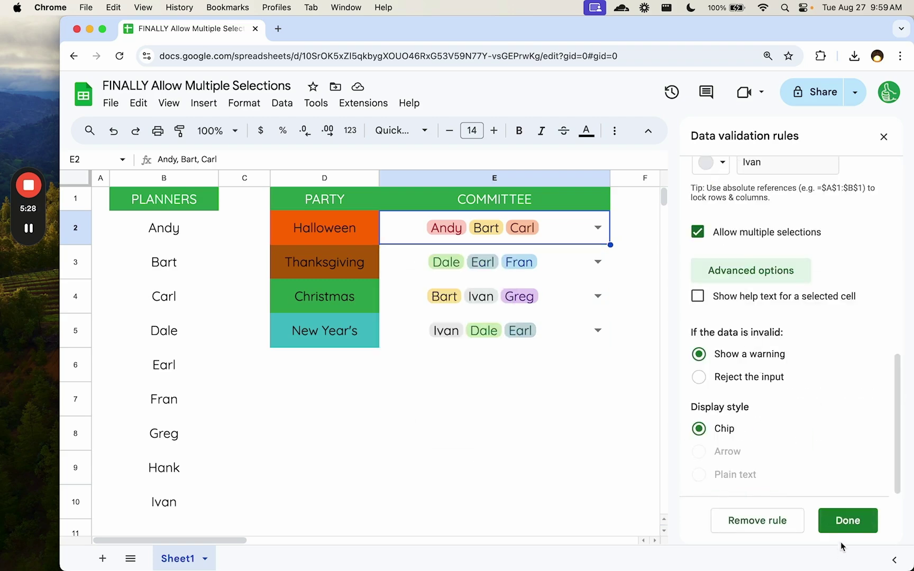
{"action": "left_click", "coordinate": [843, 518]}
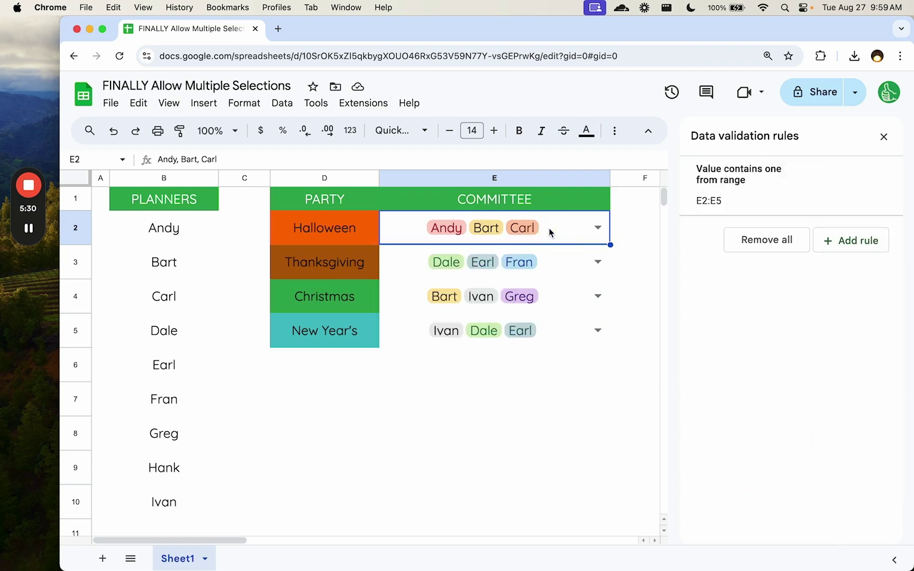
Retype planner Carl in B4 as 'Bartry' and add Dale to the Halloween committee
{"action": "left_click", "coordinate": [178, 295]}
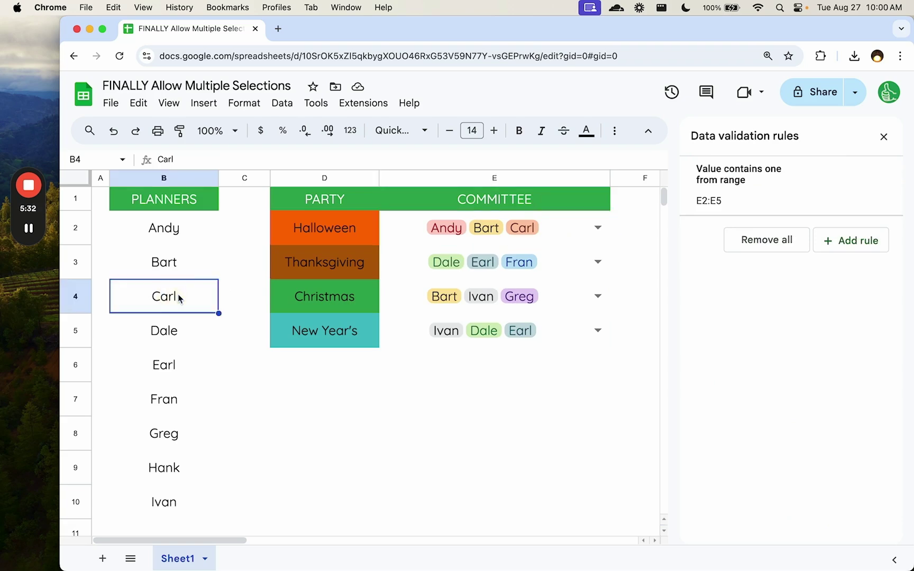
{"action": "type", "text": "Bartry"}
{"action": "left_click", "coordinate": [590, 238]}
{"action": "left_click", "coordinate": [598, 227]}
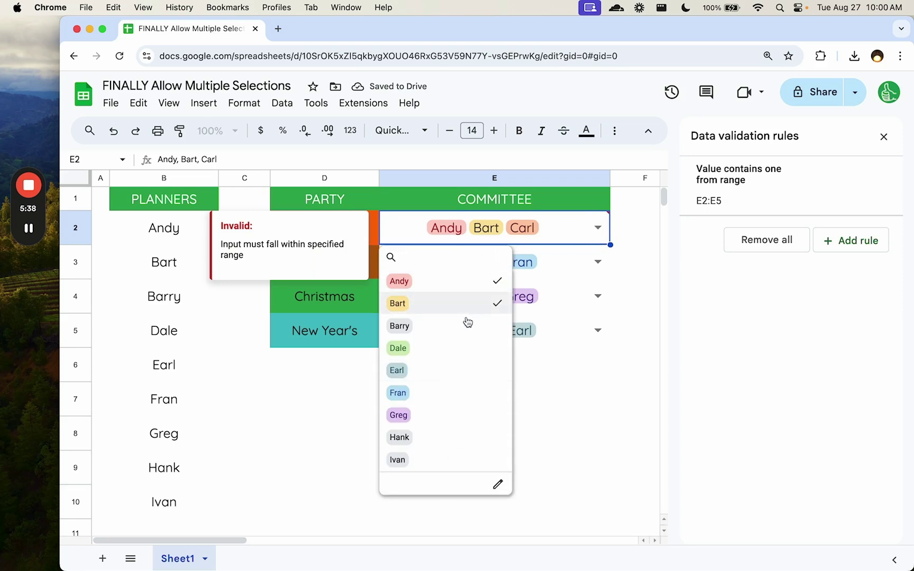
{"action": "left_click", "coordinate": [464, 352]}
{"action": "left_click", "coordinate": [596, 262]}
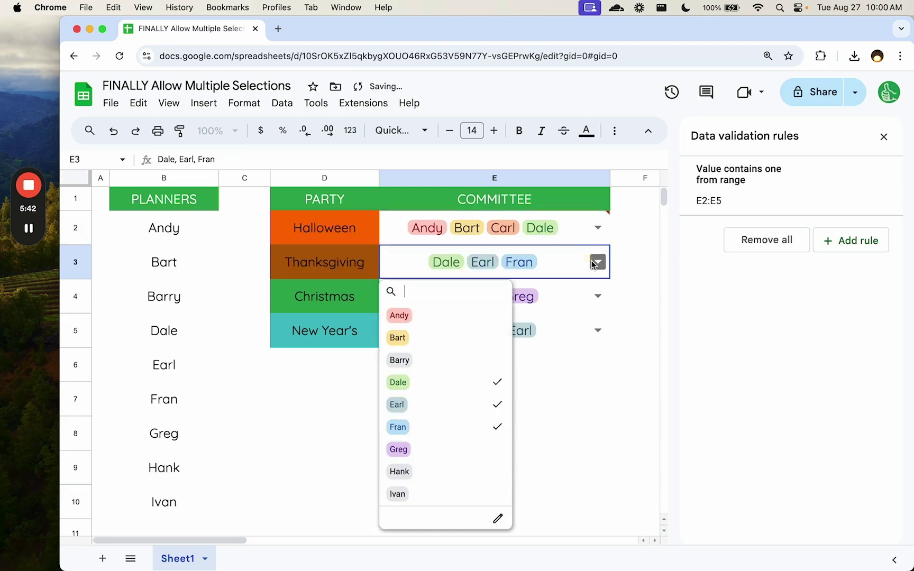
{"action": "left_click", "coordinate": [654, 260]}
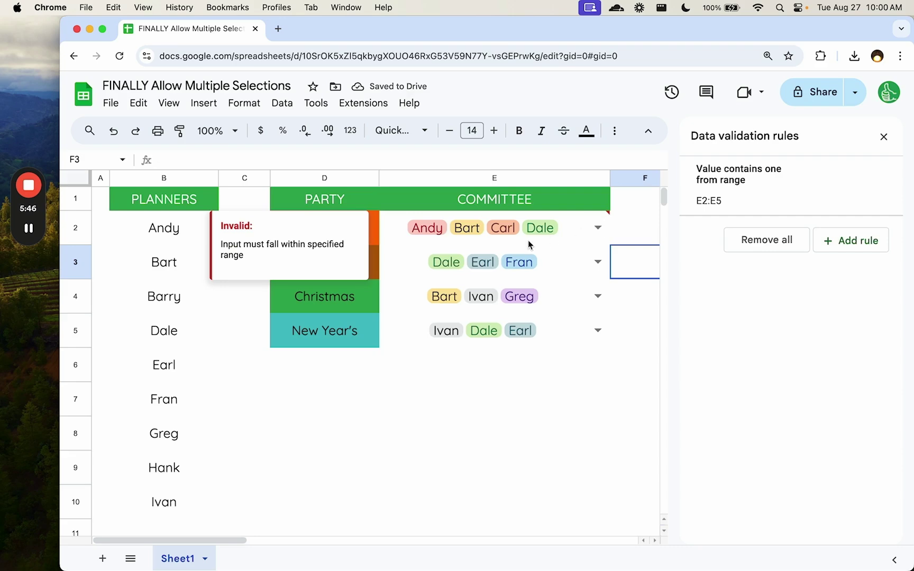
{"action": "left_click", "coordinate": [561, 232]}
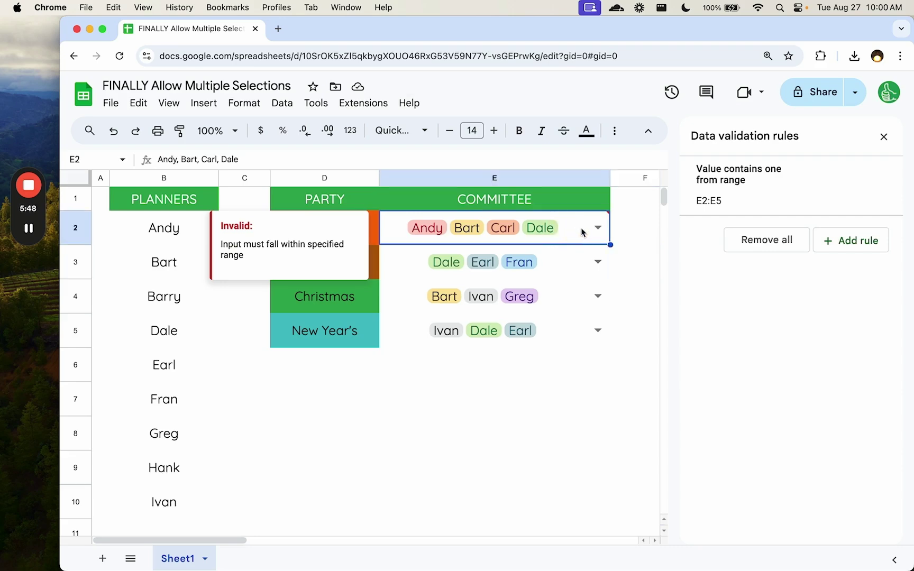
{"action": "left_click", "coordinate": [500, 231]}
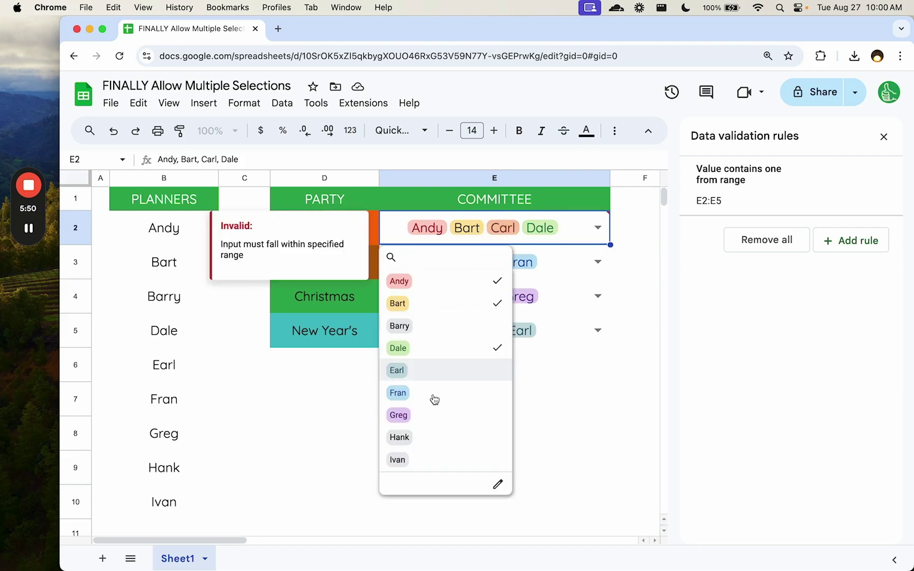
{"action": "left_click", "coordinate": [571, 237]}
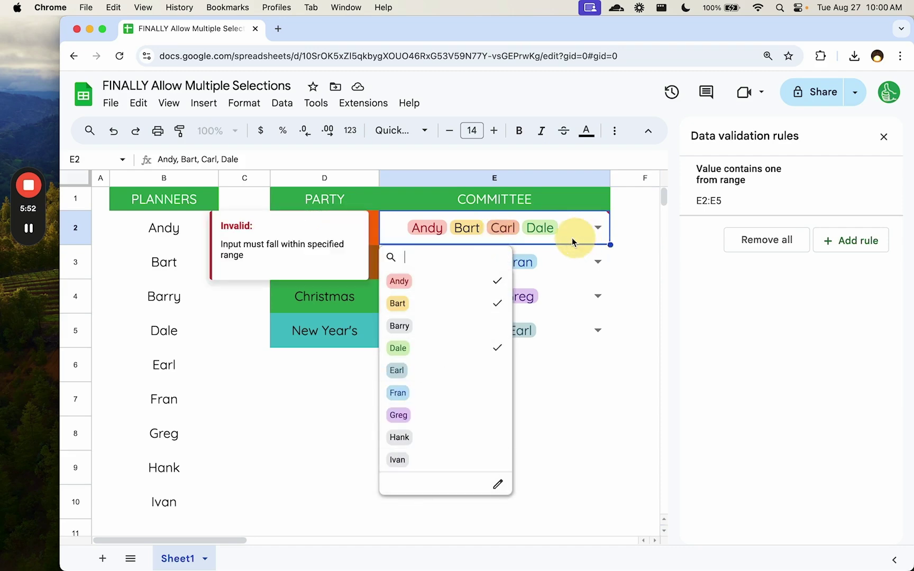
Clear E2 and set the Halloween committee to Andy, Dale and Earl
{"action": "key", "text": "BackSpace"}
{"action": "type", "text": "andy"}
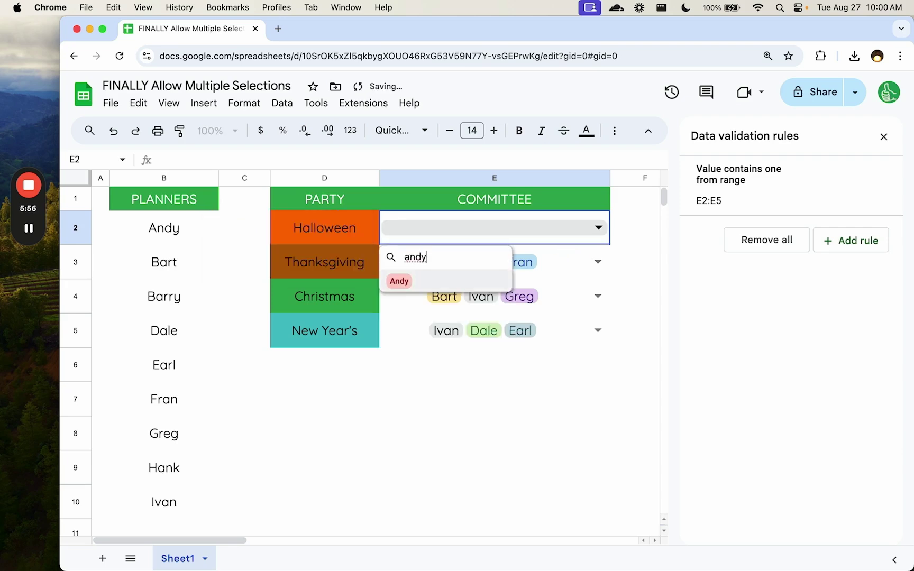
{"action": "key", "text": "Return"}
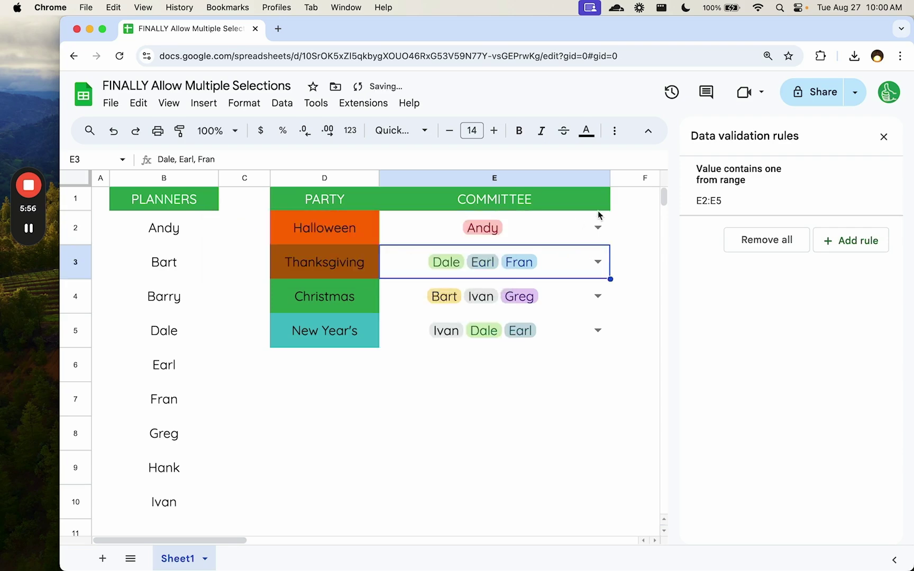
{"action": "left_click", "coordinate": [598, 226]}
{"action": "left_click", "coordinate": [419, 349]}
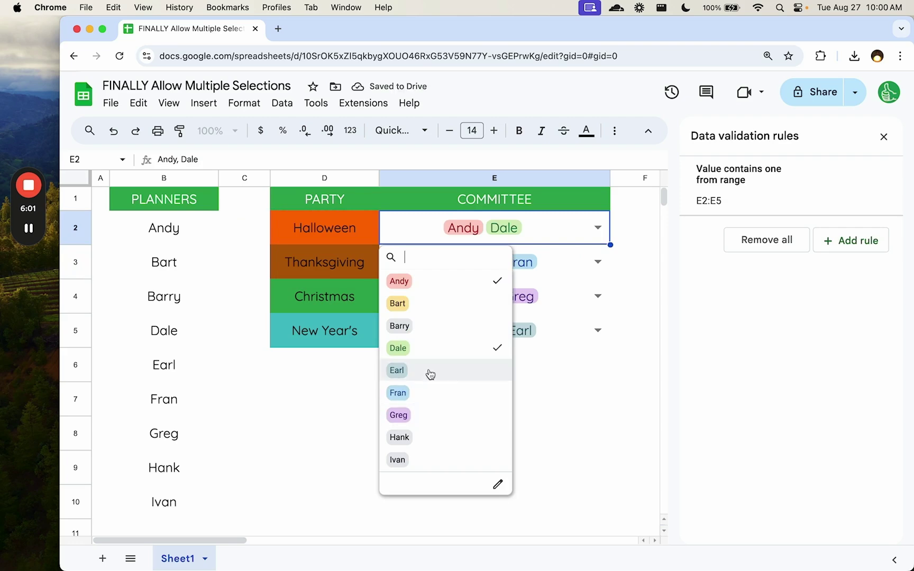
{"action": "left_click", "coordinate": [427, 372]}
{"action": "left_click", "coordinate": [581, 242]}
Review the dropdown's validation rule settings, then close the Data validation panel
{"action": "left_click", "coordinate": [740, 182]}
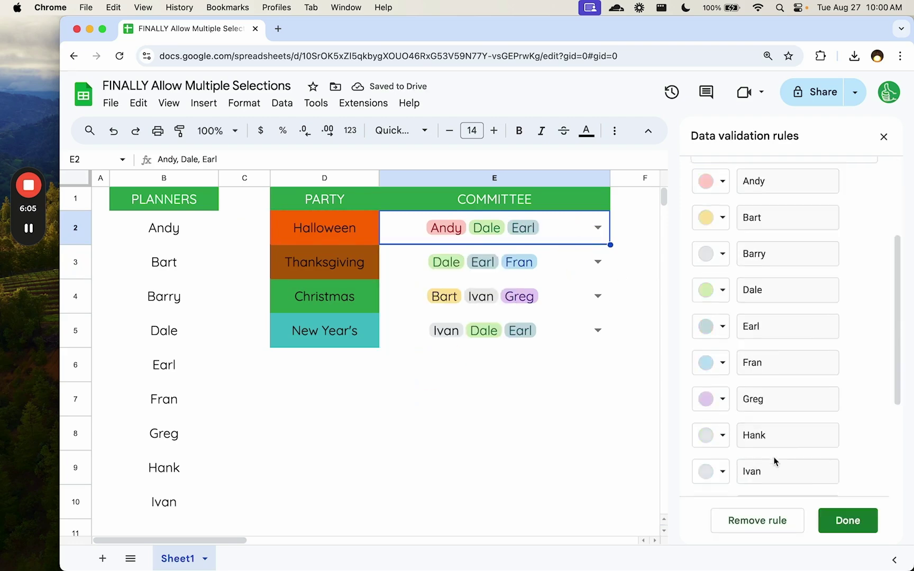
{"action": "scroll", "coordinate": [767, 449], "scroll_direction": "down", "scroll_amount": 4}
{"action": "left_click", "coordinate": [749, 479]}
{"action": "scroll", "coordinate": [784, 433], "scroll_direction": "down", "scroll_amount": 1}
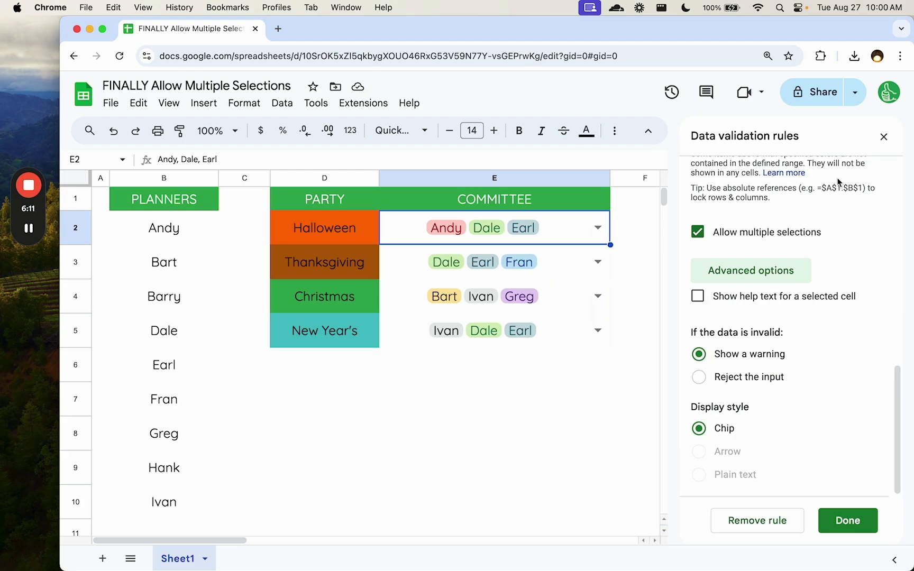
{"action": "left_click", "coordinate": [883, 137]}
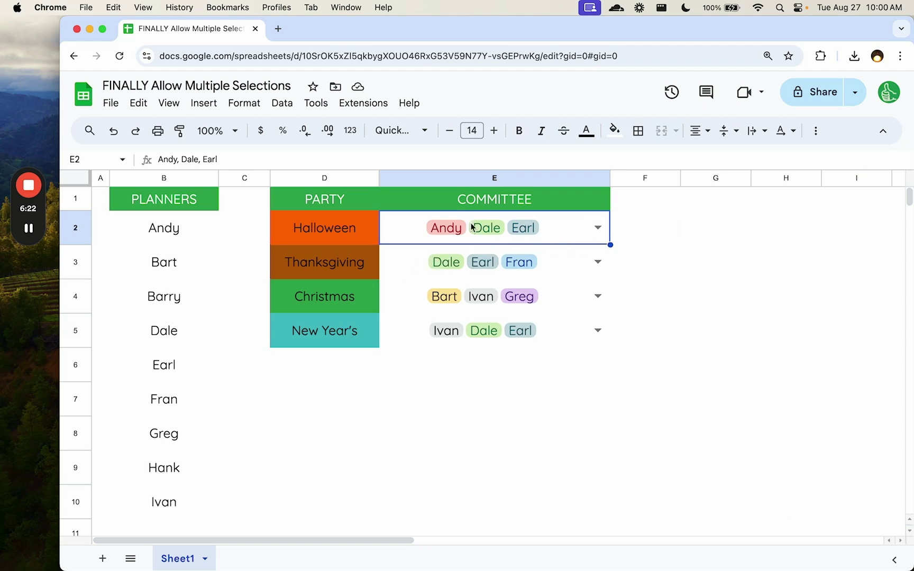
Enter a test formula =E2 in E7 to reference the Halloween committee
{"action": "left_click", "coordinate": [484, 377]}
{"action": "left_click", "coordinate": [594, 230]}
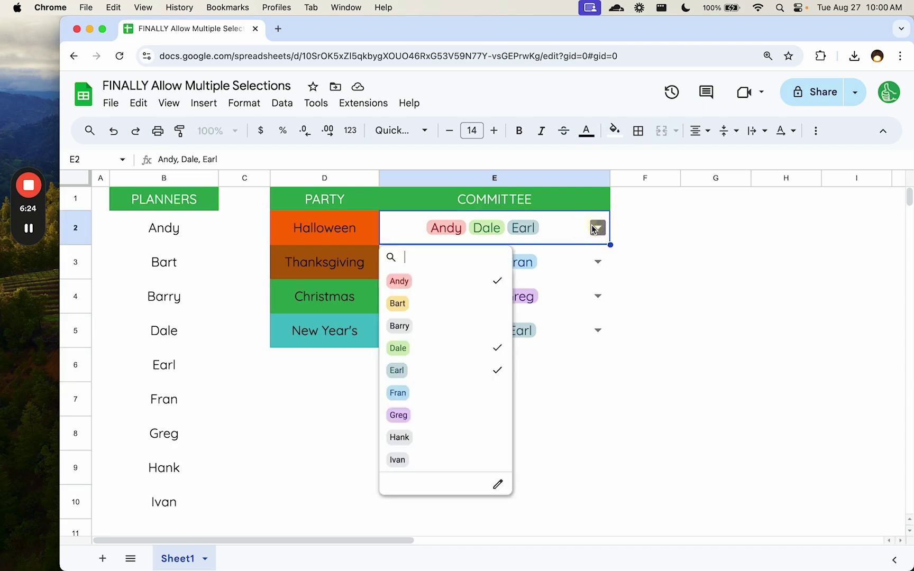
{"action": "left_click", "coordinate": [657, 224]}
{"action": "left_click", "coordinate": [711, 238]}
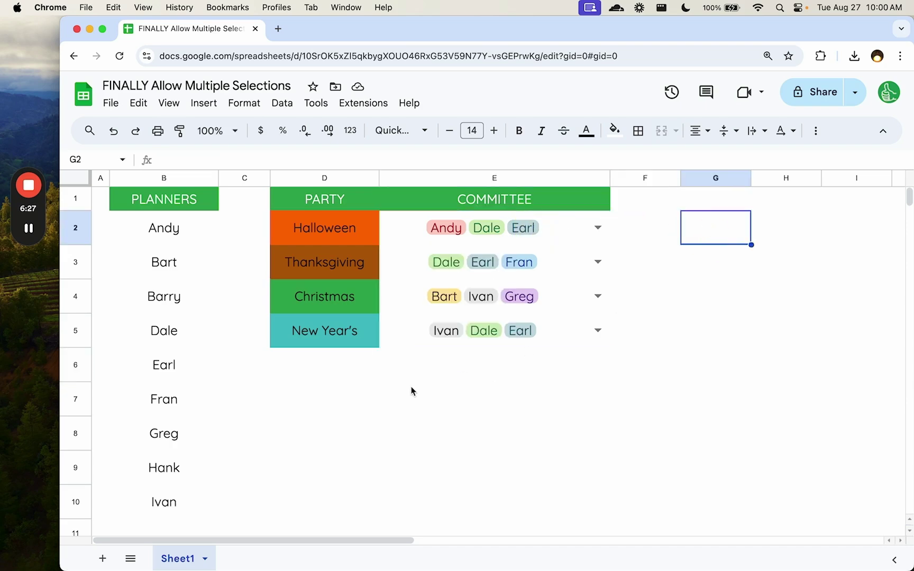
{"action": "left_click", "coordinate": [429, 396]}
{"action": "type", "text": "=E2"}
{"action": "key", "text": "Return"}
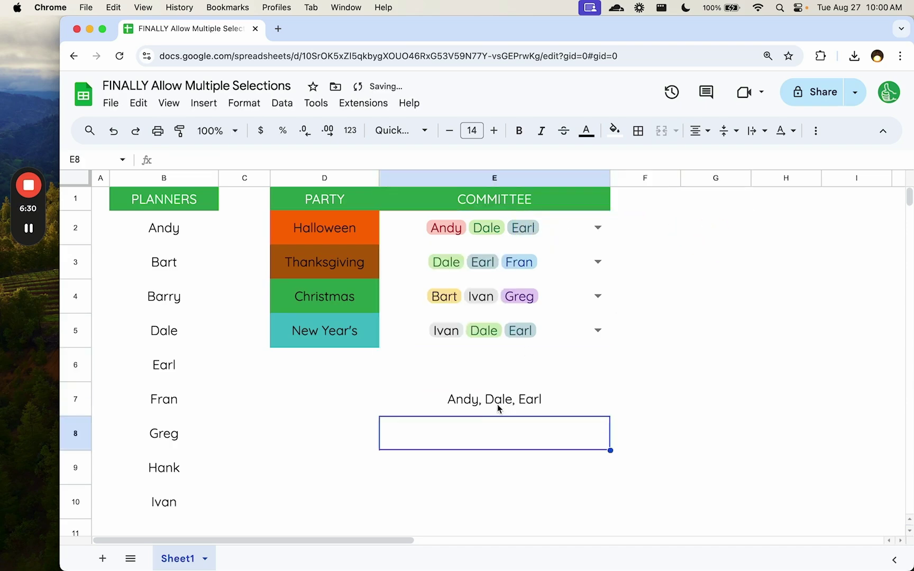
{"action": "left_click", "coordinate": [549, 413]}
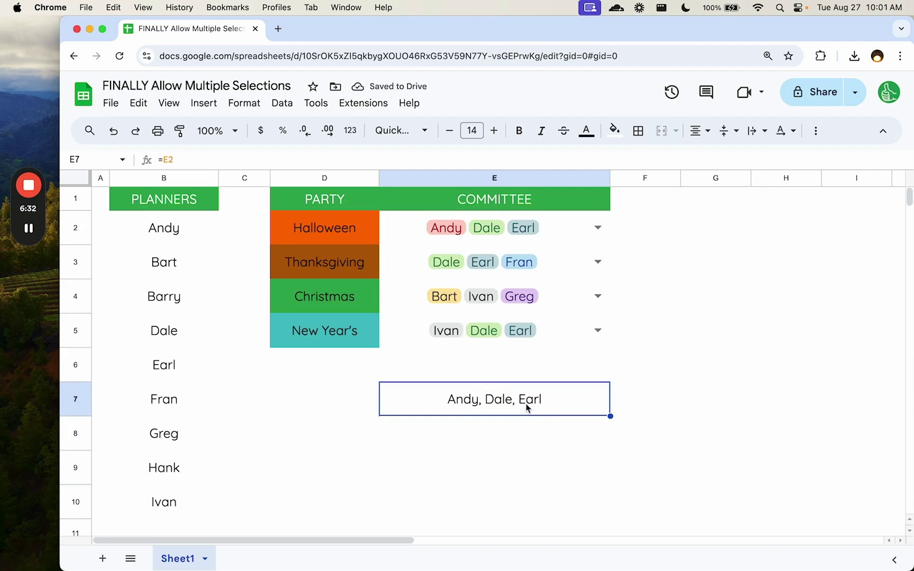
Enter =SPLIT(E2,", ") in E8 to split the committee names
{"action": "left_click", "coordinate": [476, 435]}
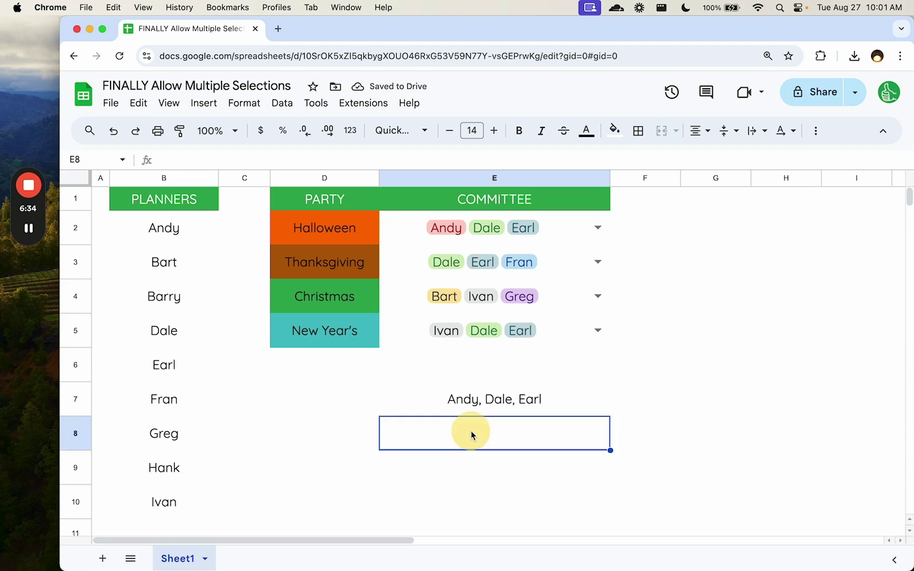
{"action": "type", "text": "=SPLIT("}
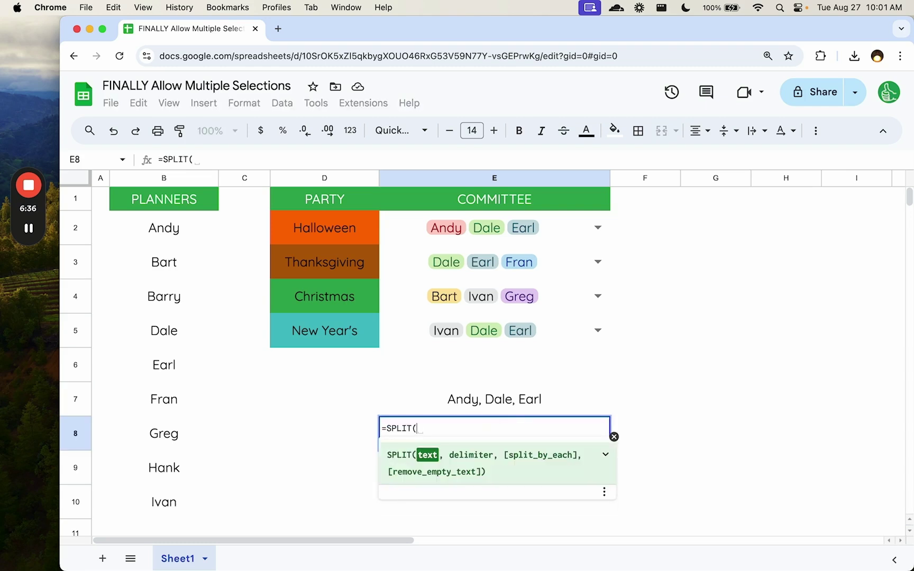
{"action": "left_click", "coordinate": [527, 406]}
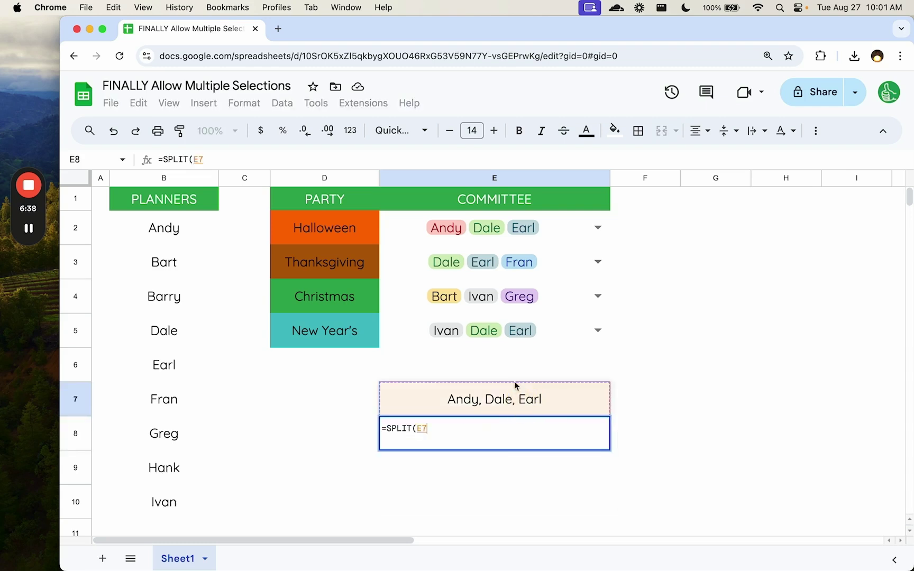
{"action": "left_click", "coordinate": [557, 242]}
{"action": "type", "text": ",\""}
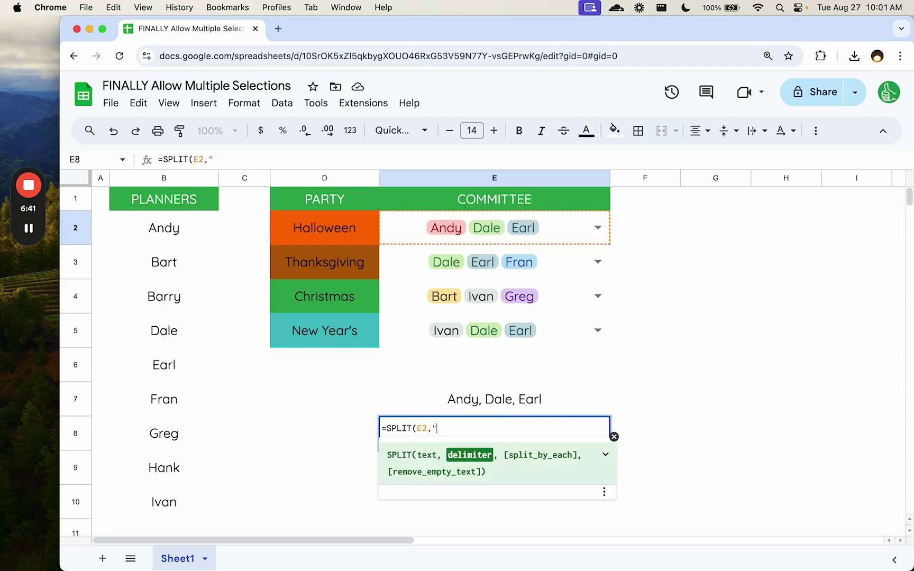
{"action": "type", "text": ", \")"}
{"action": "key", "text": "Return"}
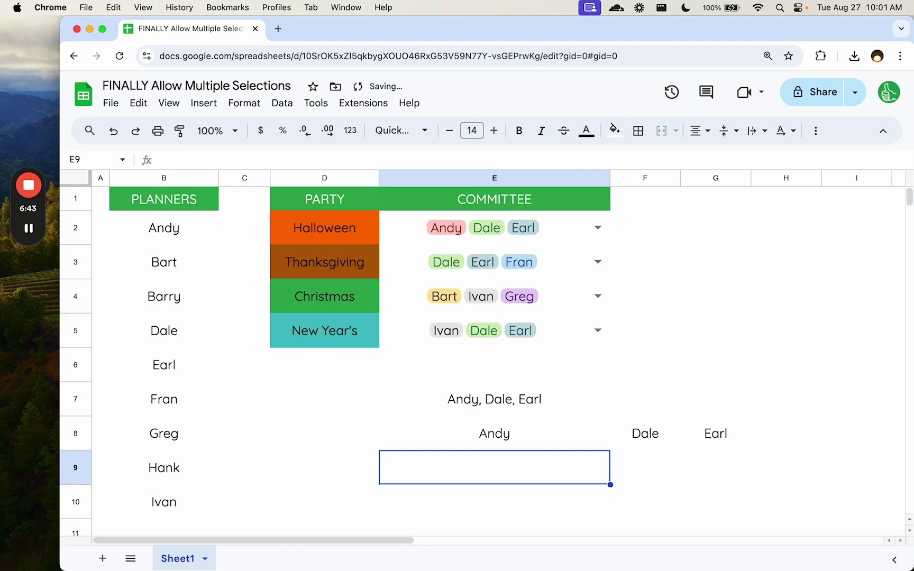
Wrap E8's formula in TRANSPOSE so the names list one per row
{"action": "double_click", "coordinate": [514, 434]}
{"action": "key", "text": "super+Left"}
{"action": "key", "text": "Right"}
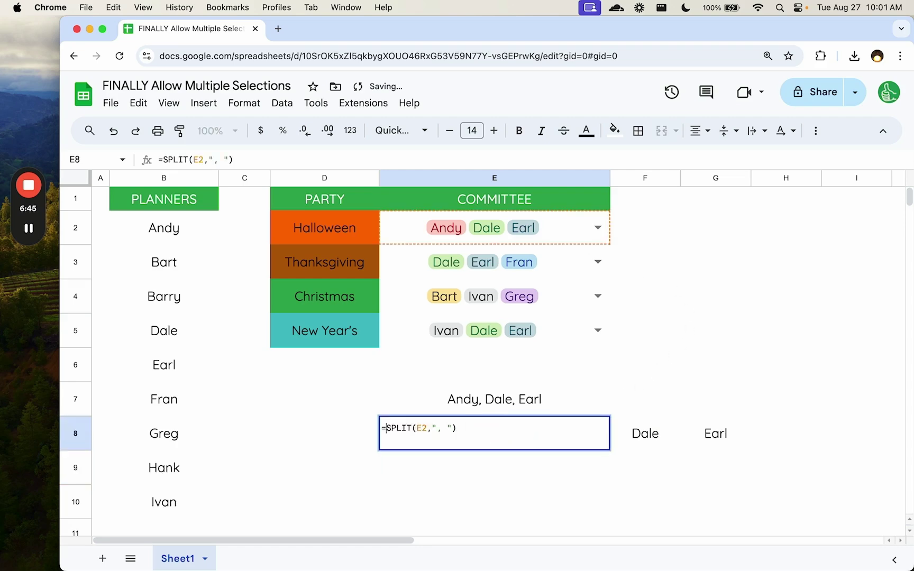
{"action": "type", "text": "TRANSPOSE("}
{"action": "key", "text": "super+Right"}
{"action": "type", "text": ")"}
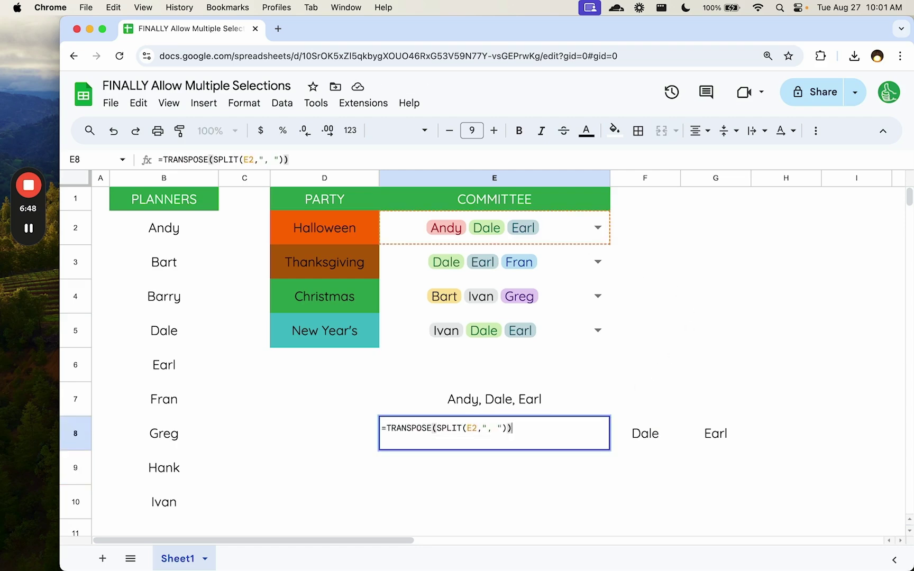
{"action": "key", "text": "Return"}
Delete the leftover =E2 test formula in E7
{"action": "key", "text": "Up"}
{"action": "key", "text": "shift+Down"}
{"action": "key", "text": "shift+Down"}
{"action": "key", "text": "Up"}
{"action": "key", "text": "Delete"}
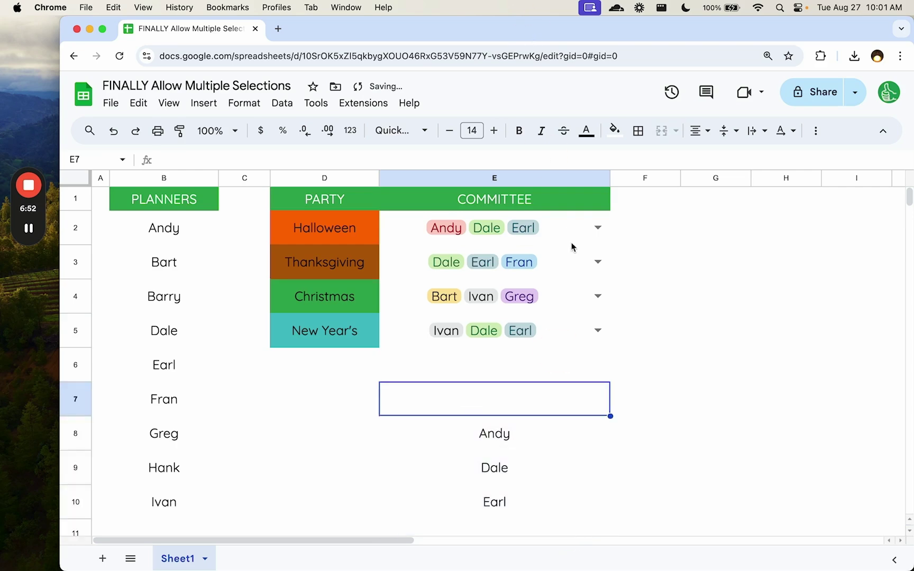
{"action": "left_click", "coordinate": [579, 231]}
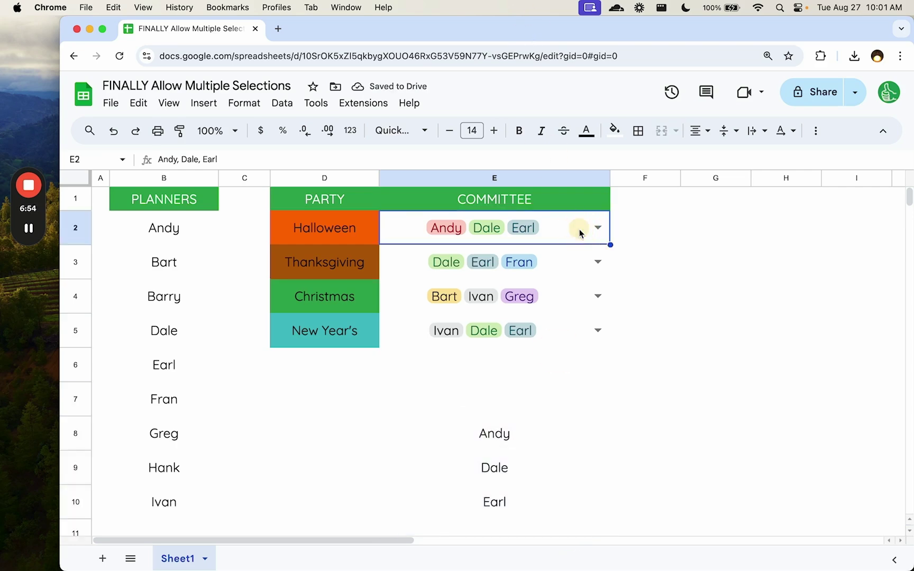
Widen column C to fit the party results
{"action": "scroll", "coordinate": [534, 424], "scroll_direction": "down", "scroll_amount": 1}
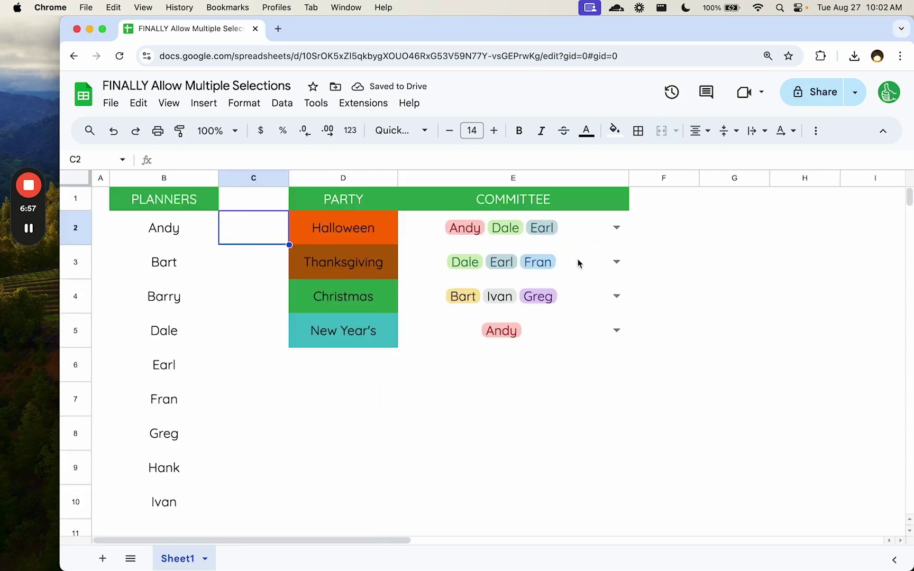
{"action": "left_click", "coordinate": [178, 228]}
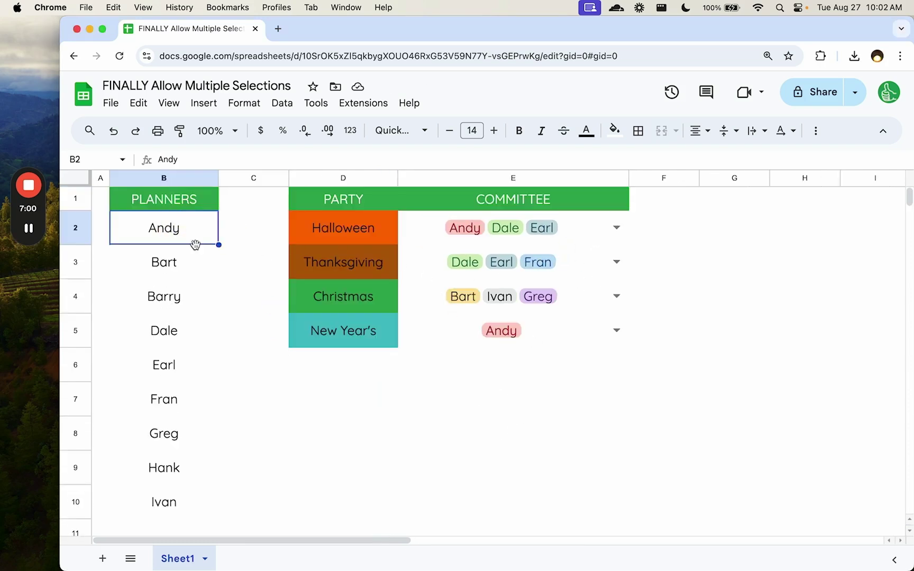
{"action": "left_click_drag", "start_coordinate": [288, 178], "coordinate": [347, 178]}
Enter =FILTER(D:D,SEARCH(B2,E:E)) in C2, declining the suggested autofill
{"action": "left_click", "coordinate": [253, 229]}
{"action": "type", "text": "=FILTER("}
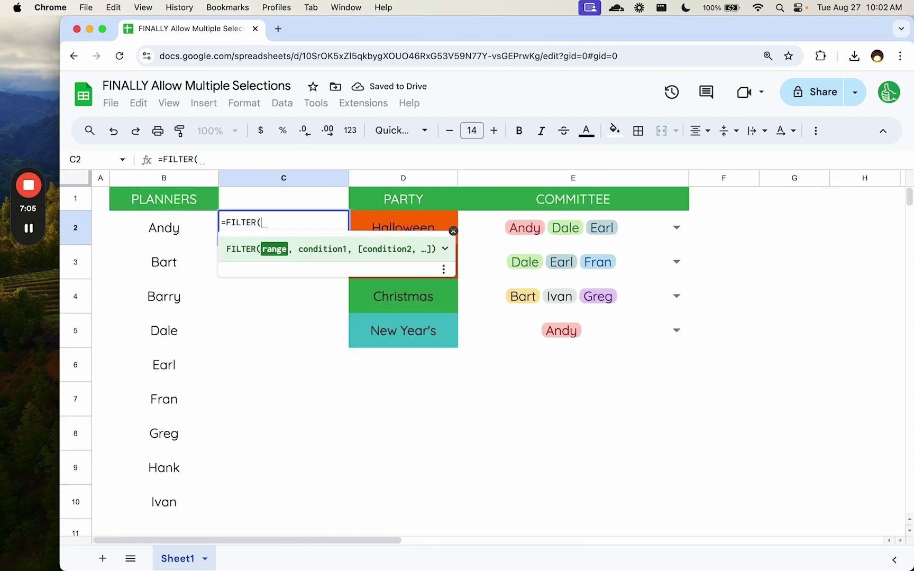
{"action": "left_click", "coordinate": [392, 181]}
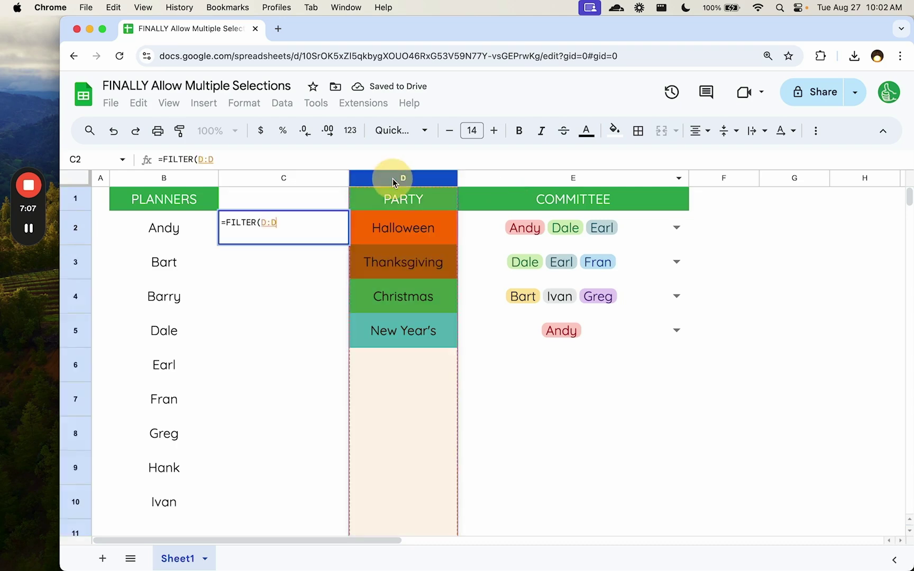
{"action": "type", "text": ","}
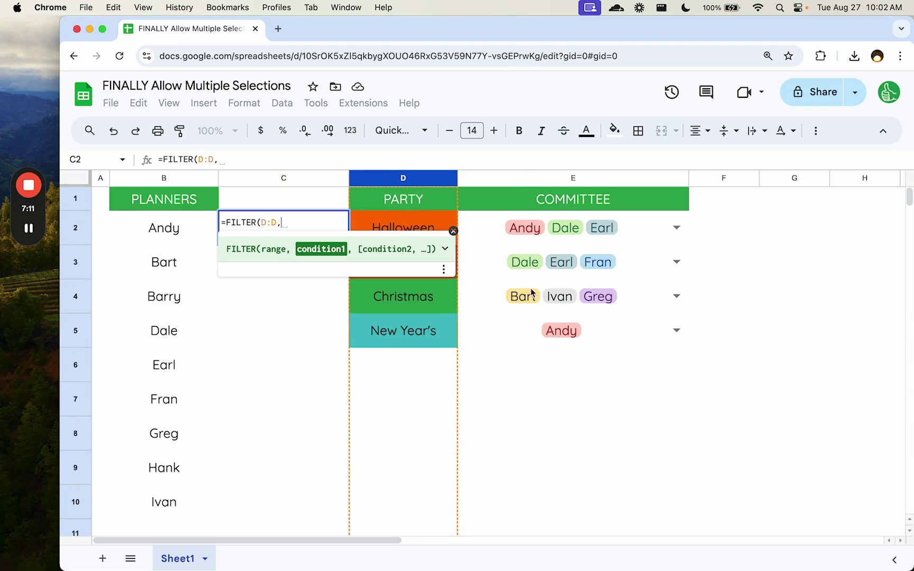
{"action": "type", "text": "E"}
{"action": "key", "text": "BackSpace"}
{"action": "type", "text": "SE"}
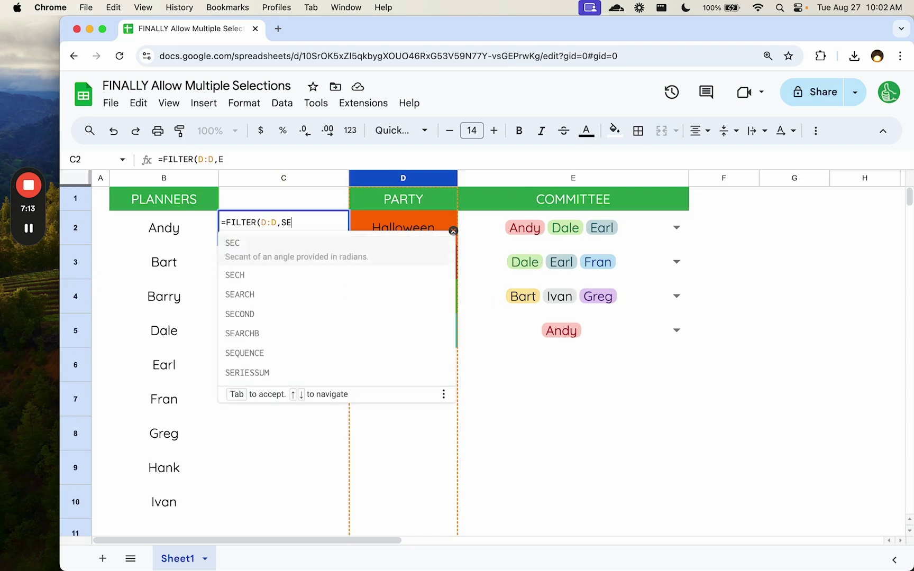
{"action": "type", "text": "ARCH("}
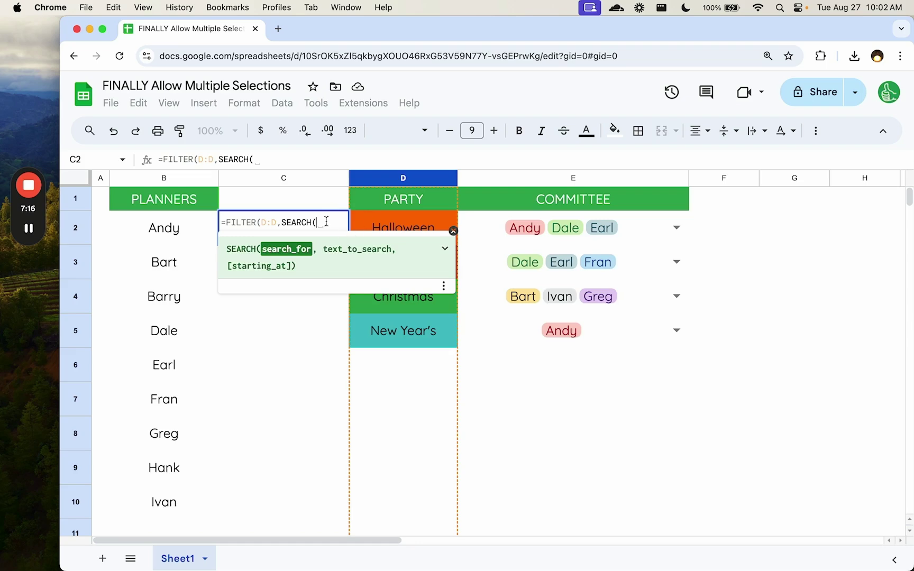
{"action": "type", "text": "B2,"}
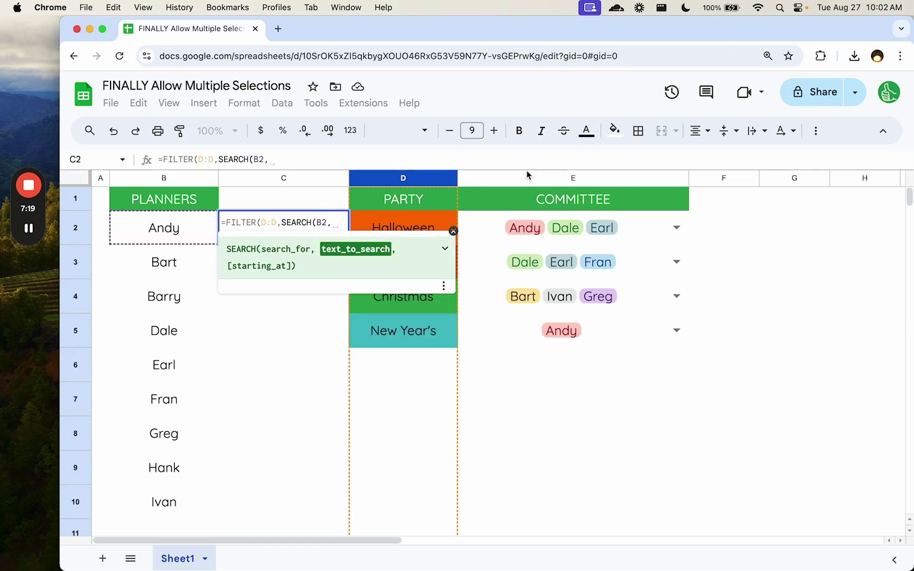
{"action": "left_click", "coordinate": [526, 178]}
{"action": "type", "text": ")"}
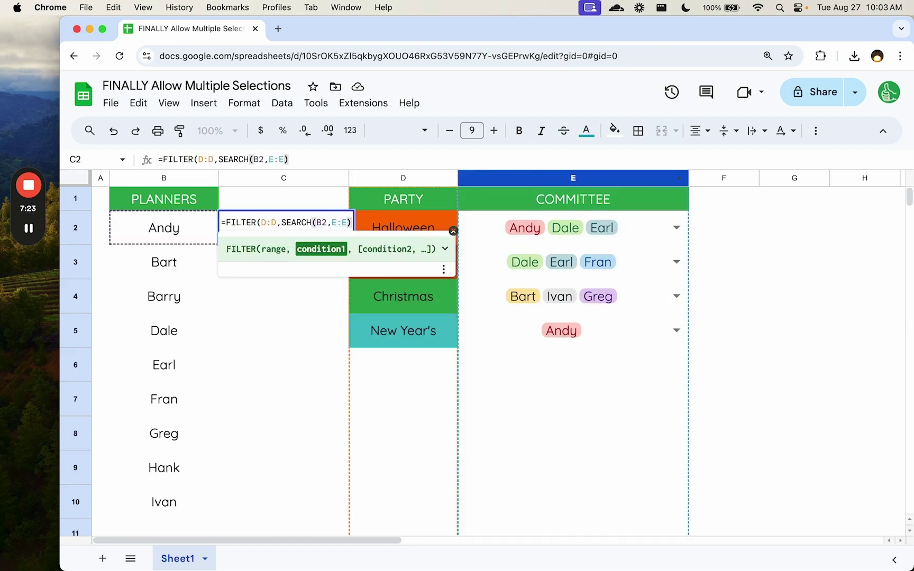
{"action": "key", "text": "Return"}
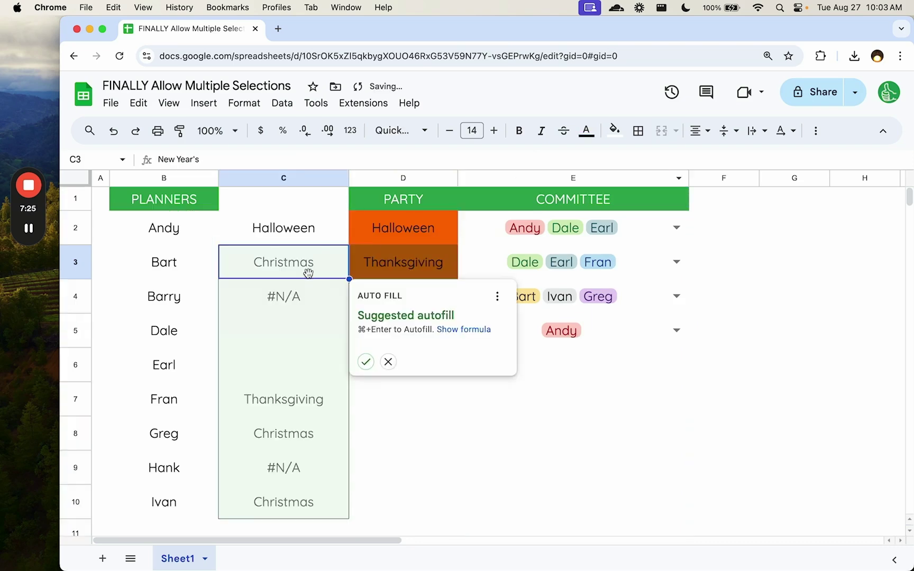
{"action": "left_click", "coordinate": [299, 231]}
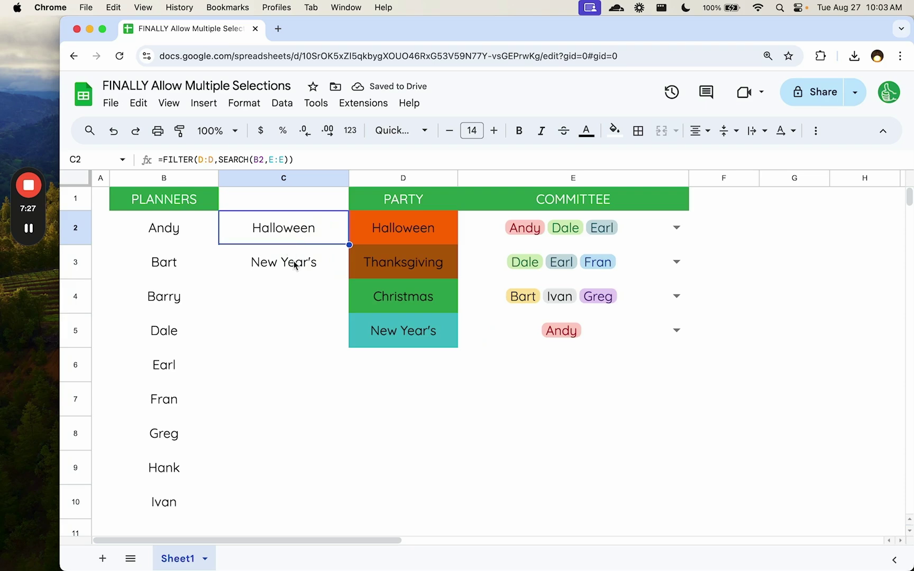
Wrap C2's formula in JOIN(",",...) to show the parties as one list
{"action": "double_click", "coordinate": [296, 229]}
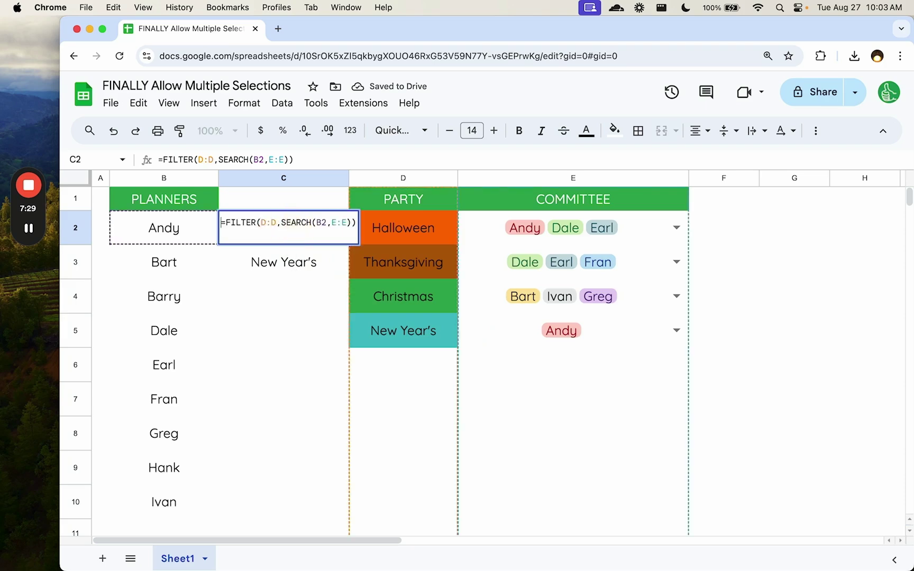
{"action": "left_click", "coordinate": [226, 222]}
{"action": "type", "text": "JOIN(,"}
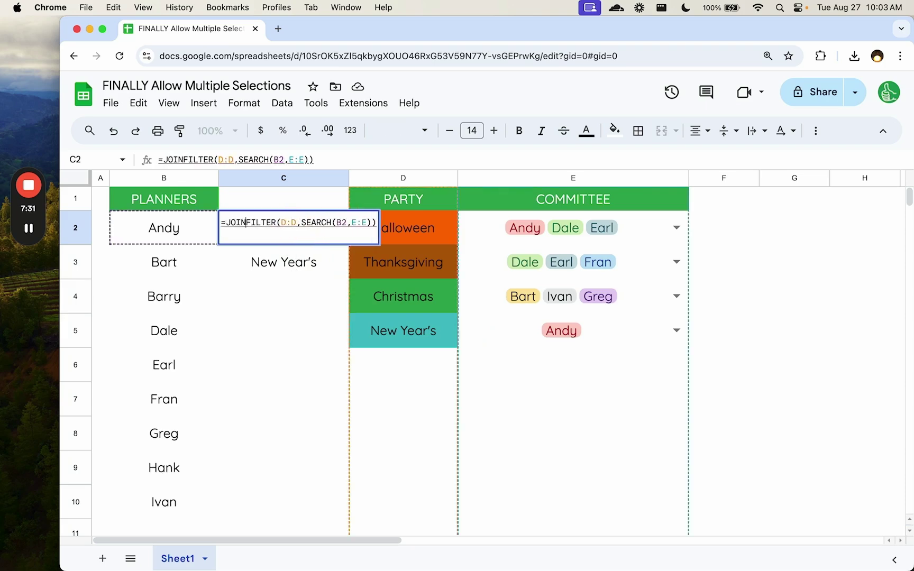
{"action": "type", "text": "\",\","}
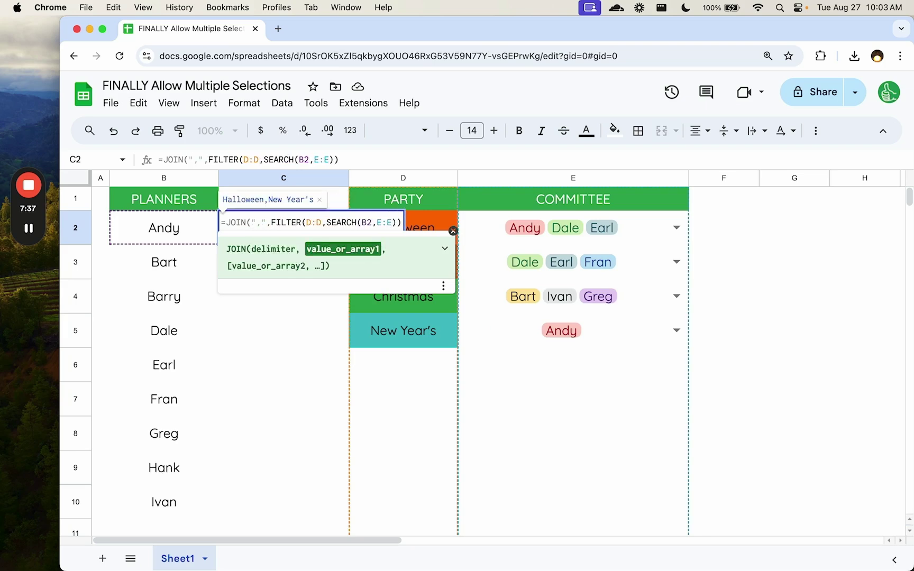
{"action": "key", "text": "Return"}
{"action": "key", "text": "Up"}
Paste C2's formula into C3 through C5 and autofit column C
{"action": "key", "text": "super+c"}
{"action": "key", "text": "Down"}
{"action": "key", "text": "super+v"}
{"action": "key", "text": "Down"}
{"action": "key", "text": "super+v"}
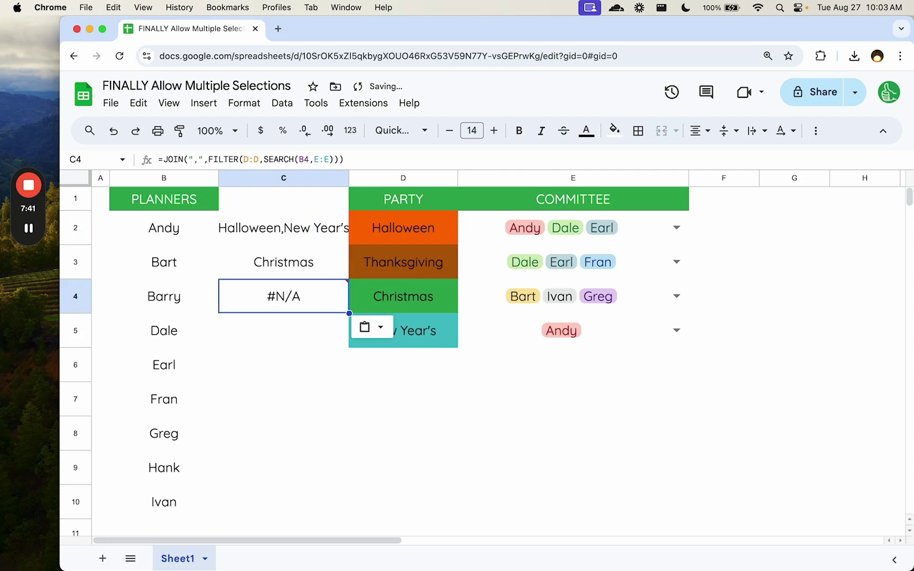
{"action": "key", "text": "Down"}
{"action": "key", "text": "super+v"}
{"action": "key", "text": "Down"}
{"action": "key", "text": "super+v"}
{"action": "double_click", "coordinate": [349, 179]}
Add Barry to the New Year's committee in E5
{"action": "left_click", "coordinate": [635, 330]}
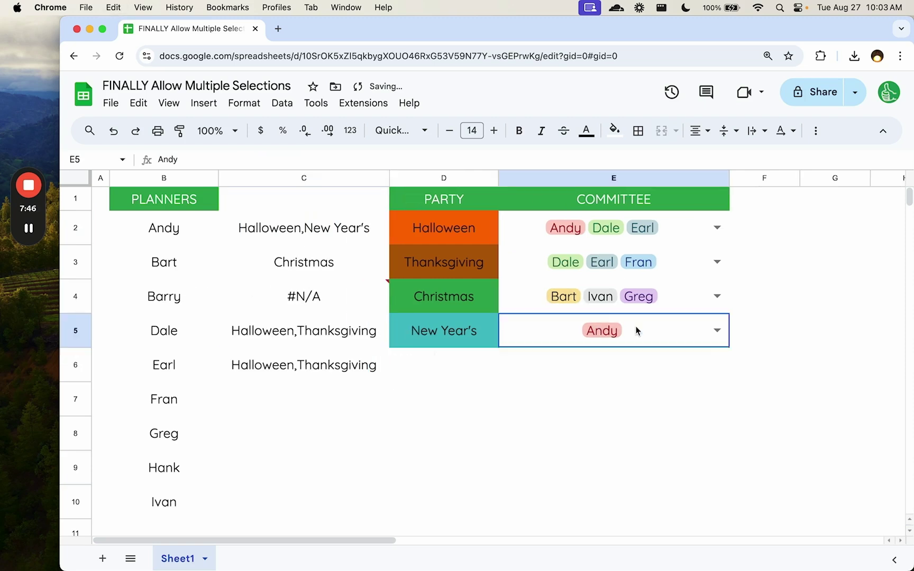
{"action": "left_click", "coordinate": [662, 328]}
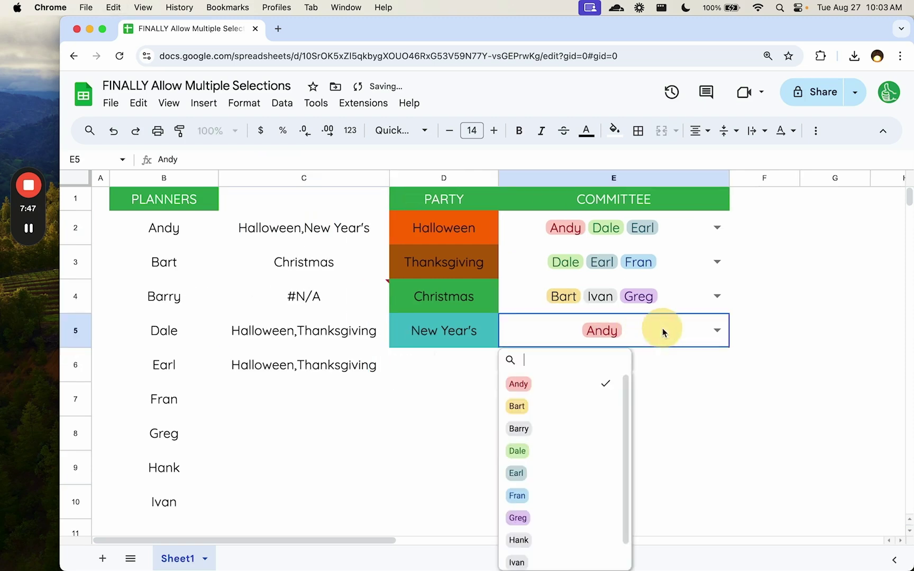
{"action": "left_click", "coordinate": [559, 428]}
Wrap C2's formula in IFNA so missing matches show "None Found"
{"action": "double_click", "coordinate": [279, 229]}
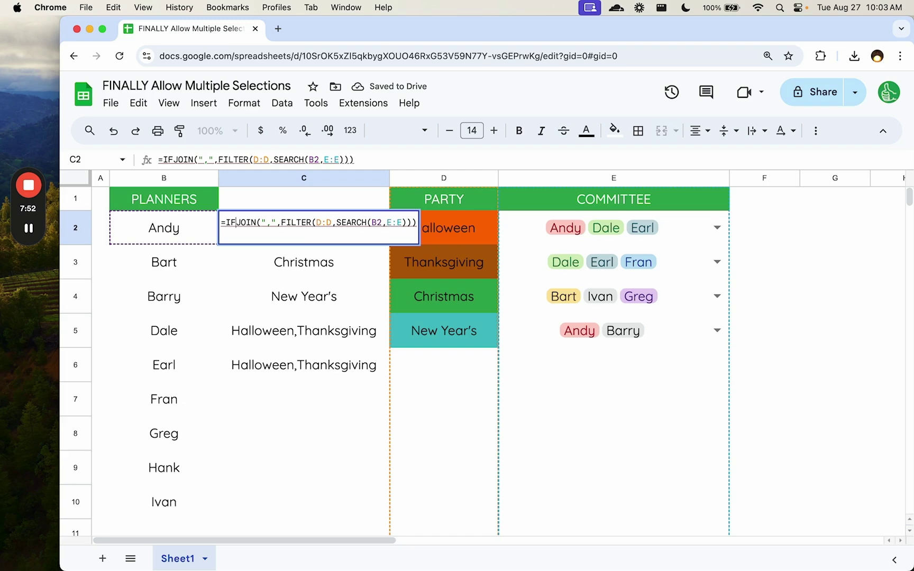
{"action": "type", "text": "NA("}
{"action": "key", "text": "End"}
{"action": "type", "text": ",\""}
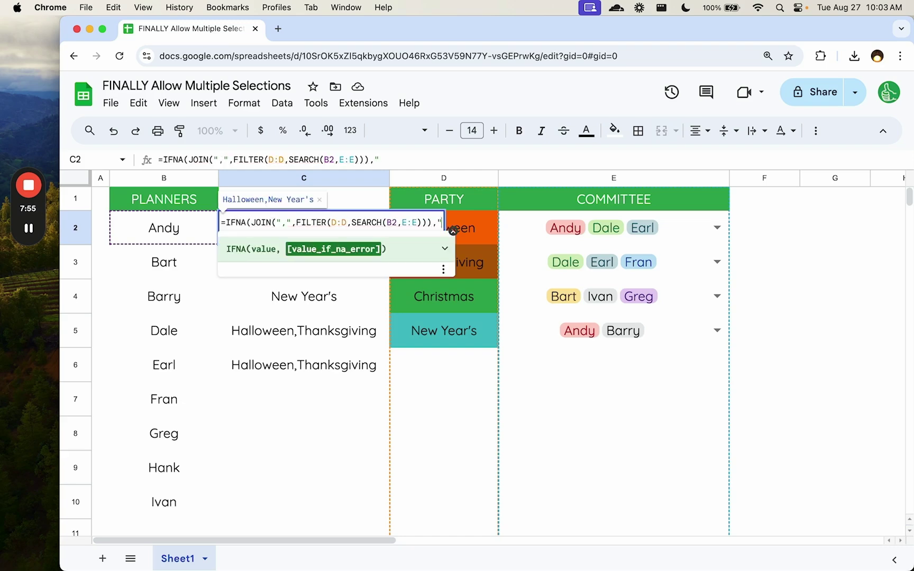
{"action": "type", "text": "None Found\""}
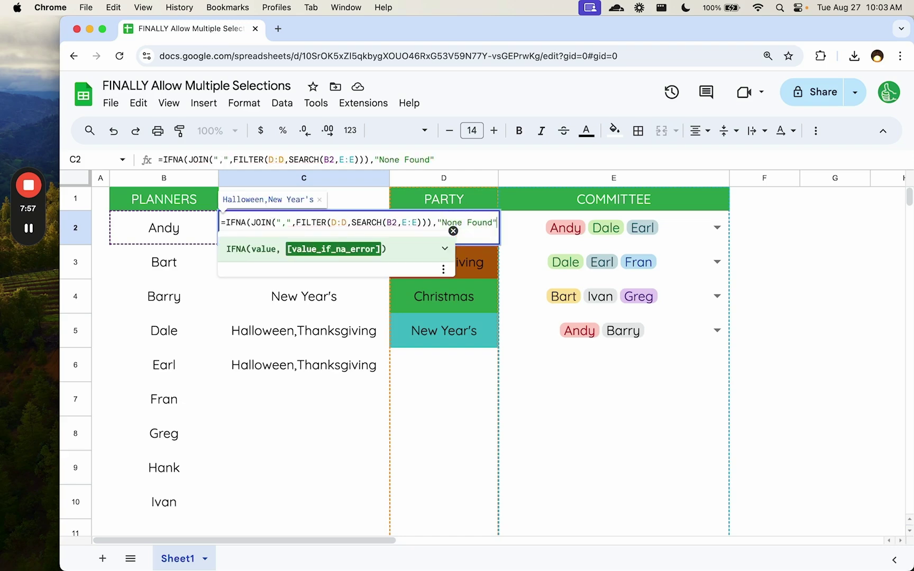
{"action": "key", "text": "Return"}
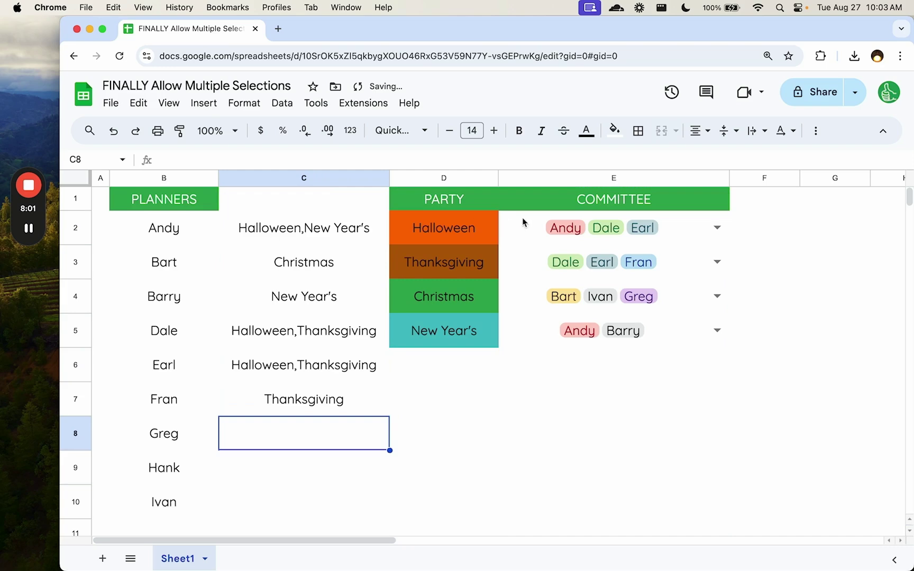
Drop Fran from the Thanksgiving committee and fill C2's formula down through C7
{"action": "left_click", "coordinate": [670, 266]}
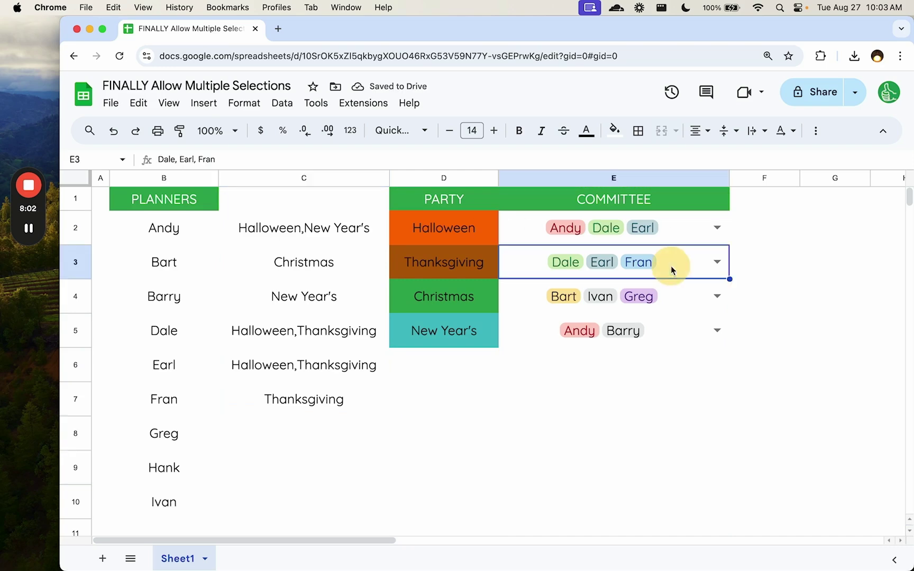
{"action": "left_click", "coordinate": [716, 261]}
{"action": "left_click", "coordinate": [563, 426]}
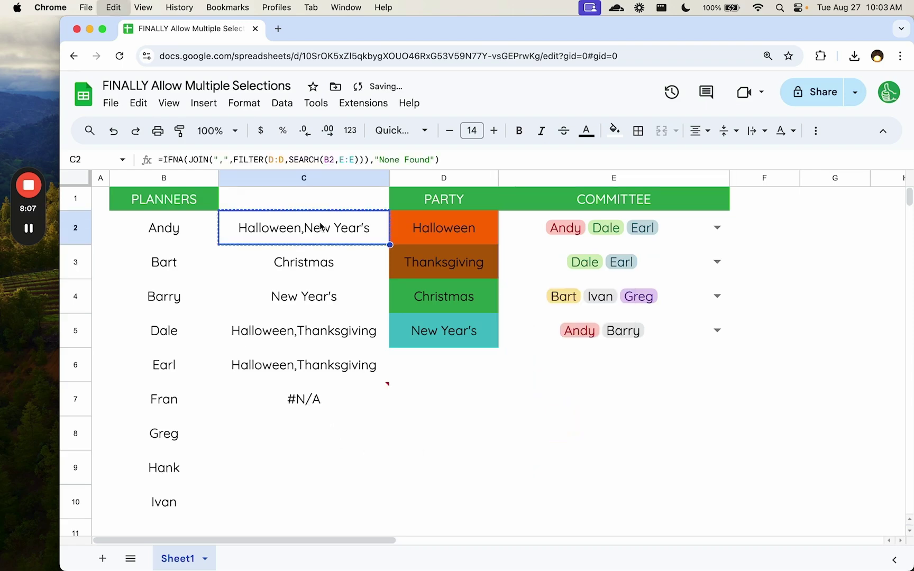
{"action": "key", "text": "ctrl+shift+Down"}
{"action": "key", "text": "ctrl+d"}
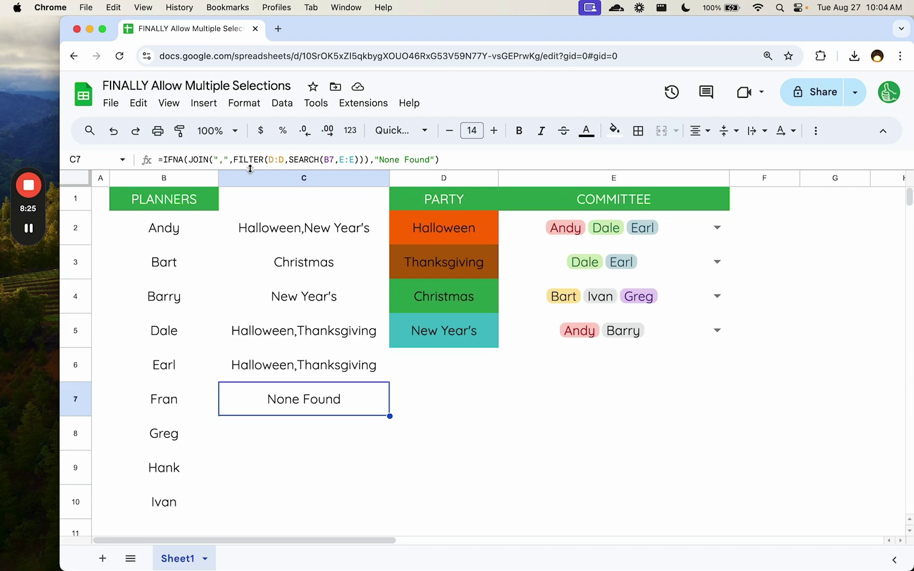
Copy the IFNA party-list formula with its 'None Found' fallback into C8:C10
{"action": "left_click_drag", "start_coordinate": [380, 159], "coordinate": [404, 159]}
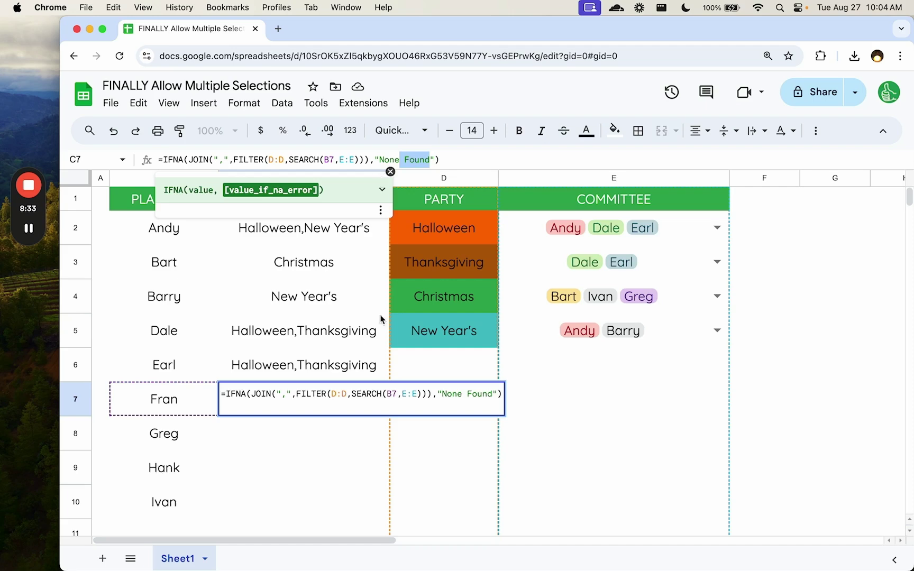
{"action": "key", "text": "Escape"}
{"action": "key", "text": "ctrl+c"}
{"action": "left_click_drag", "start_coordinate": [245, 440], "coordinate": [248, 503]}
{"action": "key", "text": "ctrl+v"}
Check Hank in E5's New Year's committee chips so C9 reads New Year's
{"action": "left_click", "coordinate": [292, 458]}
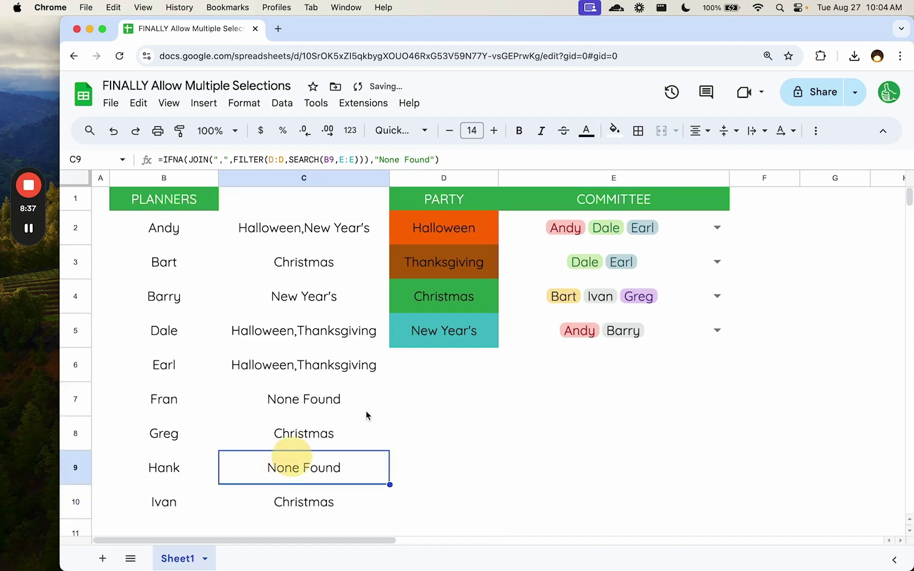
{"action": "left_click", "coordinate": [638, 333]}
{"action": "left_click", "coordinate": [639, 331]}
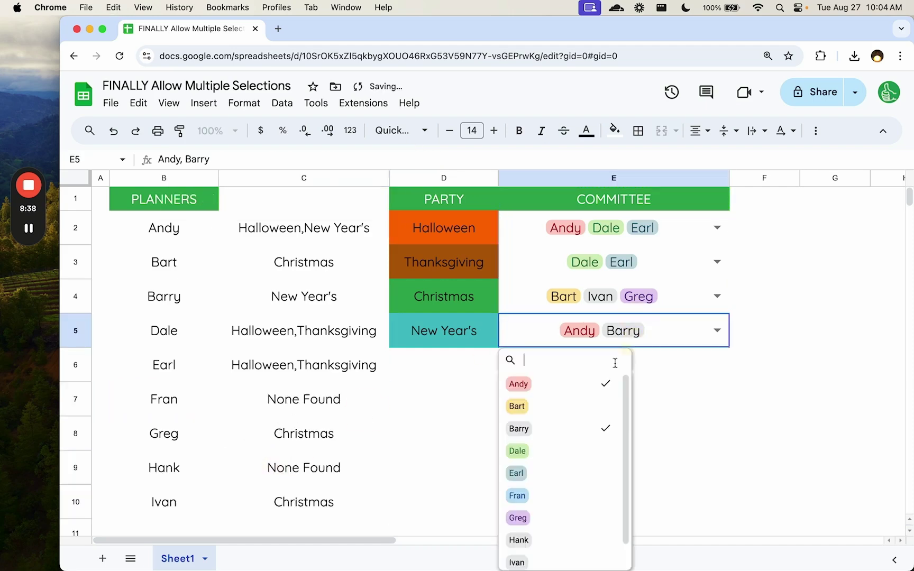
{"action": "left_click", "coordinate": [548, 538]}
{"action": "left_click", "coordinate": [272, 472]}
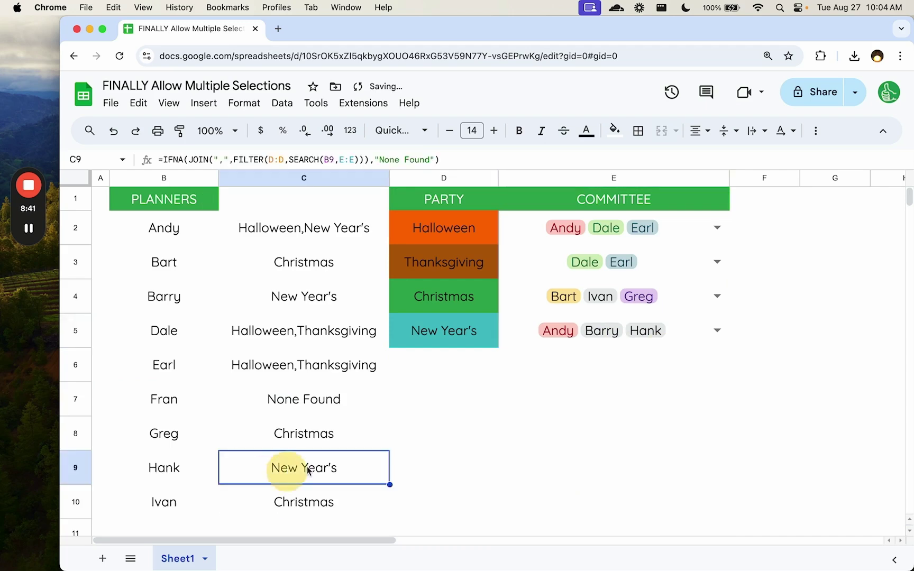
{"action": "left_click", "coordinate": [314, 230]}
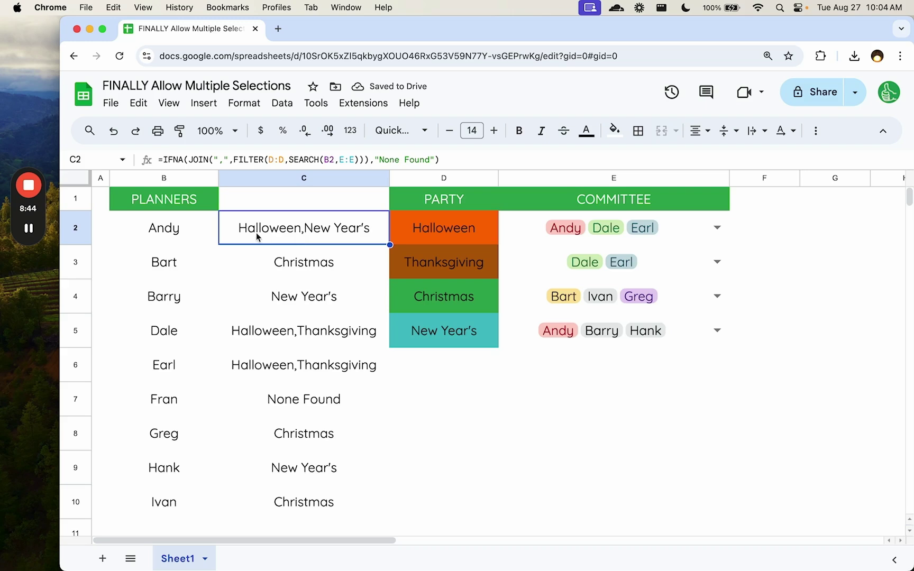